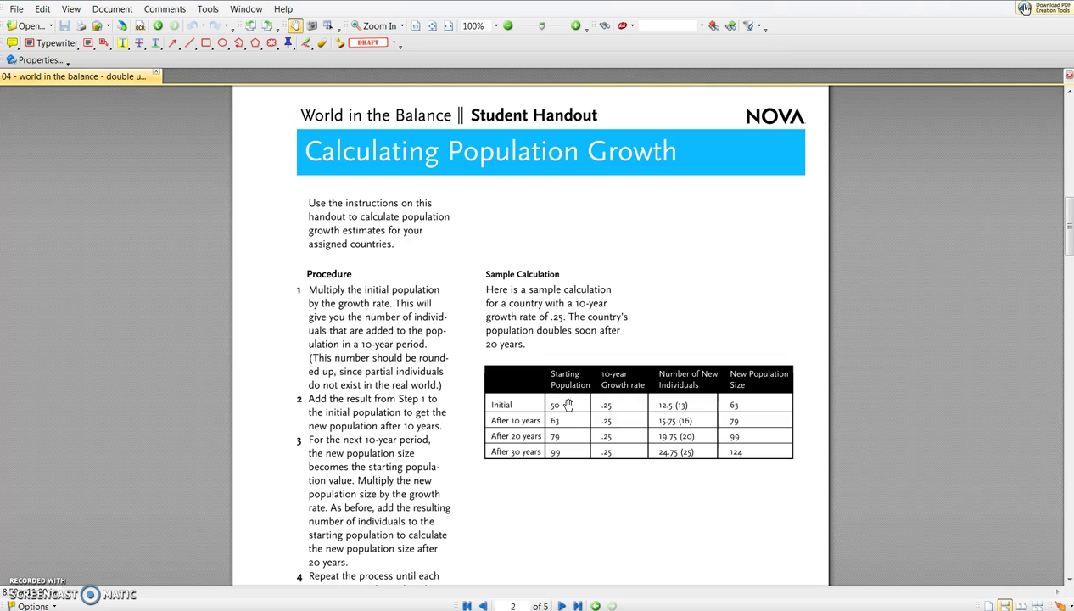
Step: Examine the sample population calculation and the Growth Rates Worldwide tables in the student handout
click(567, 404)
click(632, 404)
click(577, 404)
scroll(574, 503, down, 5)
scroll(574, 504, down, 5)
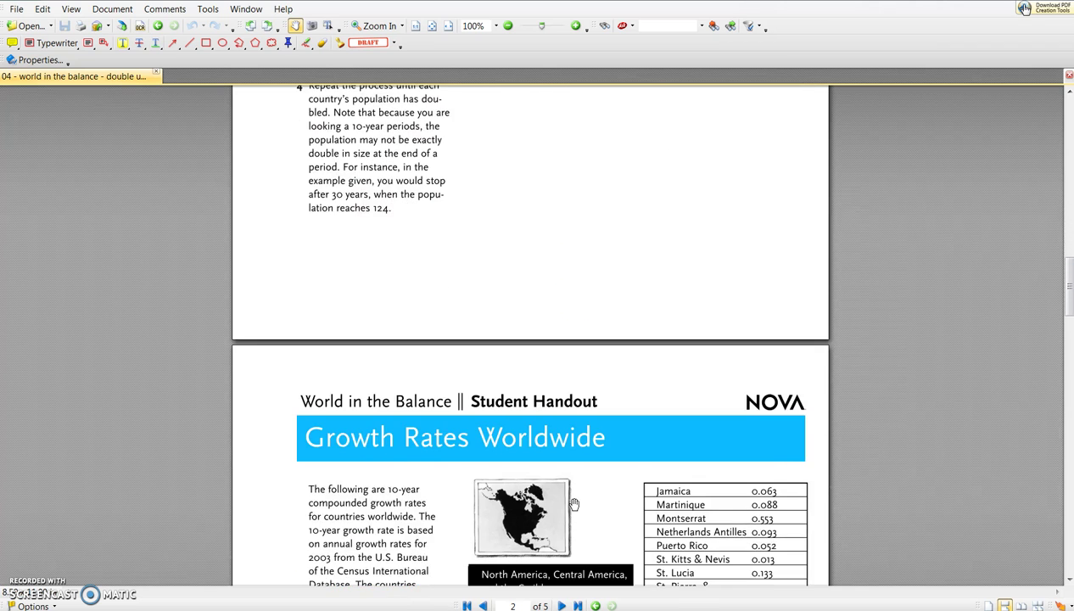
scroll(574, 504, down, 1)
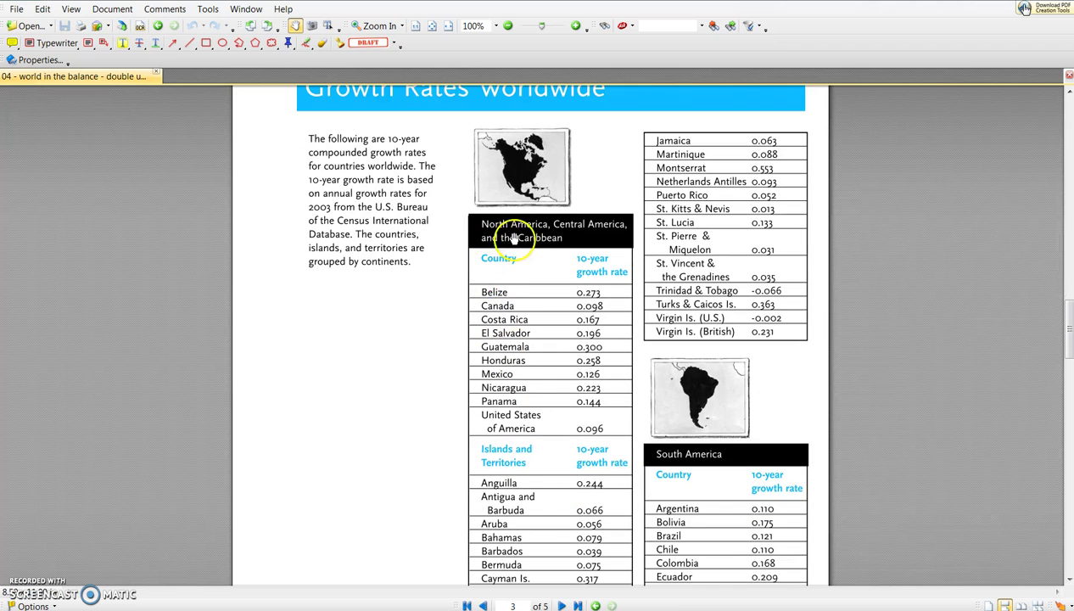
scroll(545, 237, down, 2)
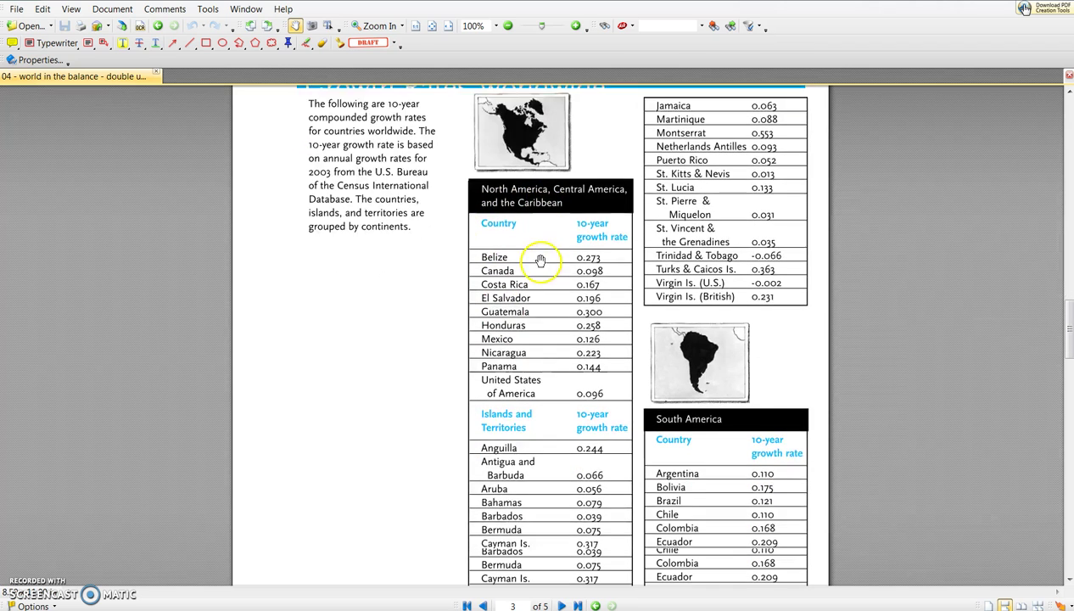
key(End)
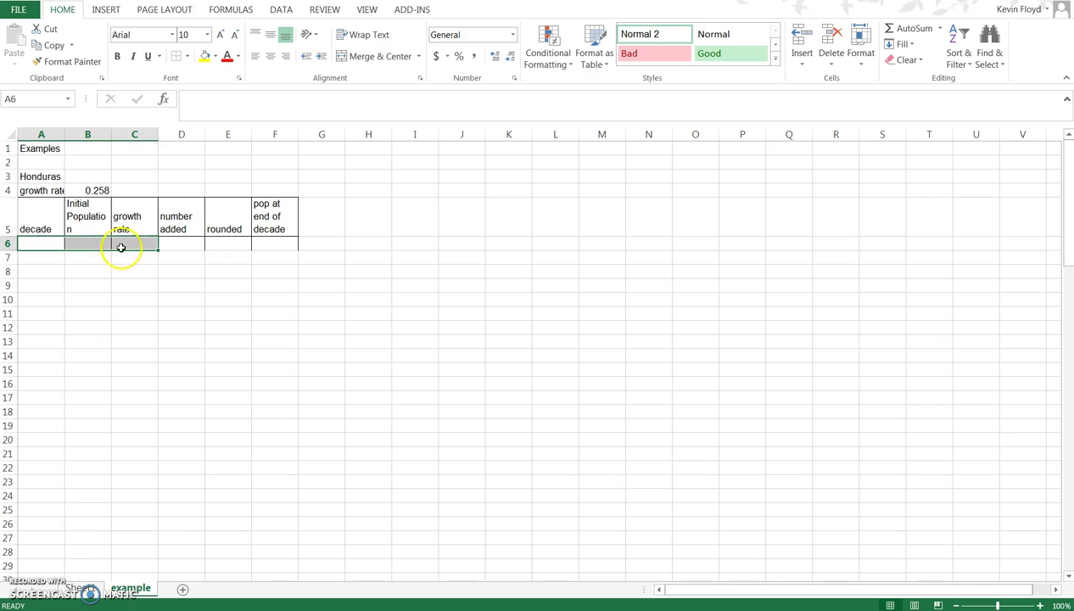
Step: In row 6 of the Excel example sheet, enter decade 0, initial population 50 and growth rate .258
click(46, 241)
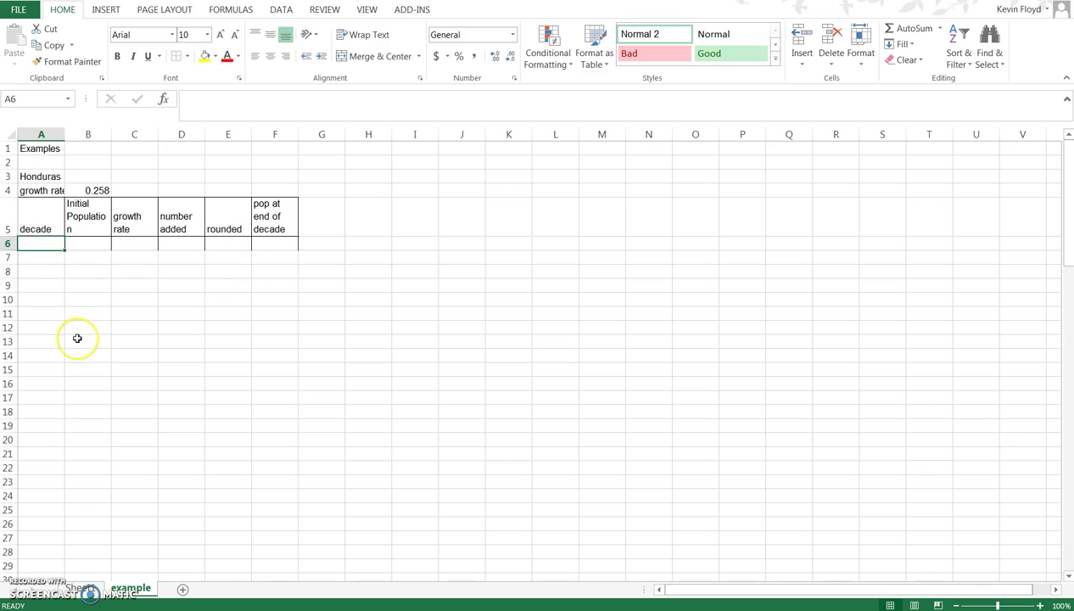
text(0)
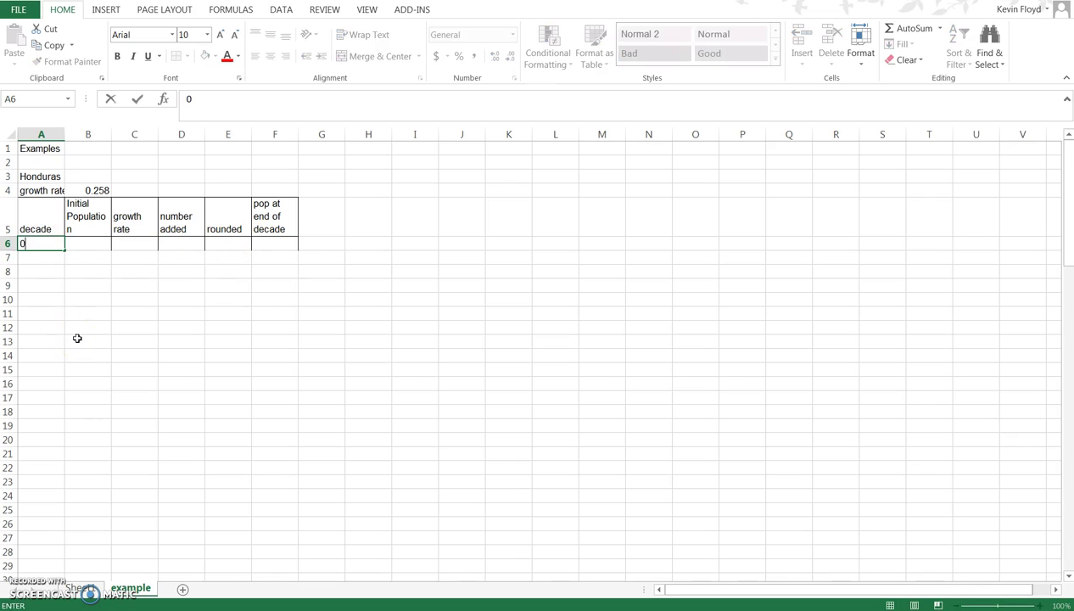
key(Tab)
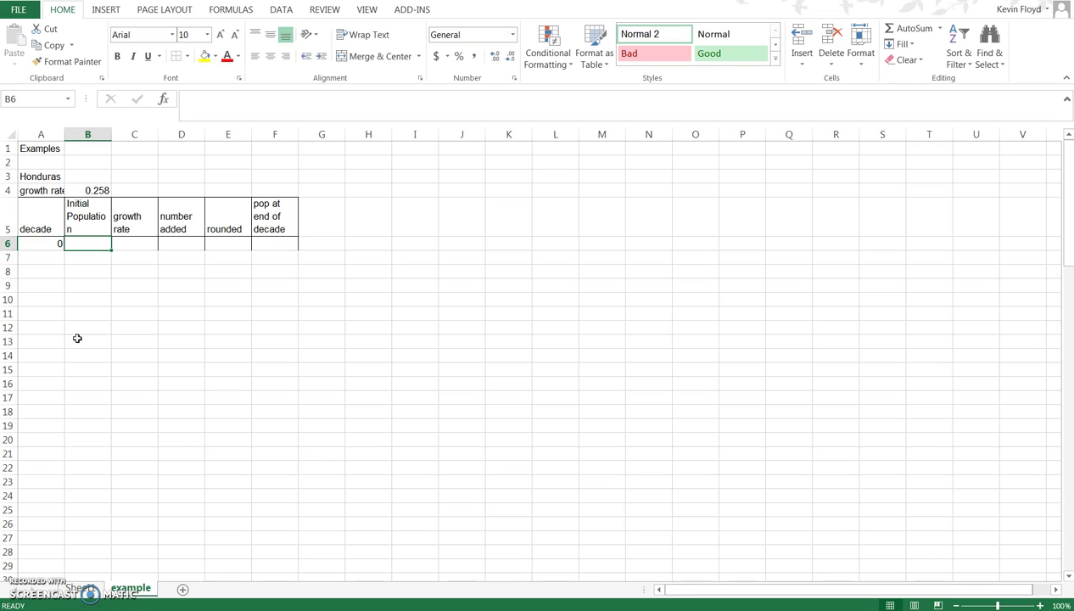
text(50)
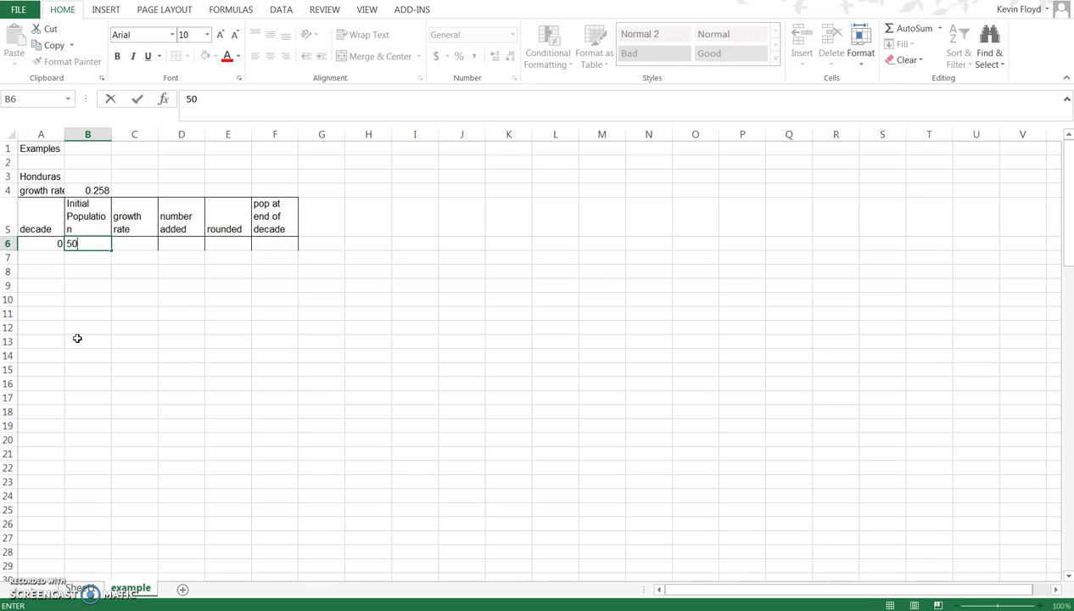
key(Tab)
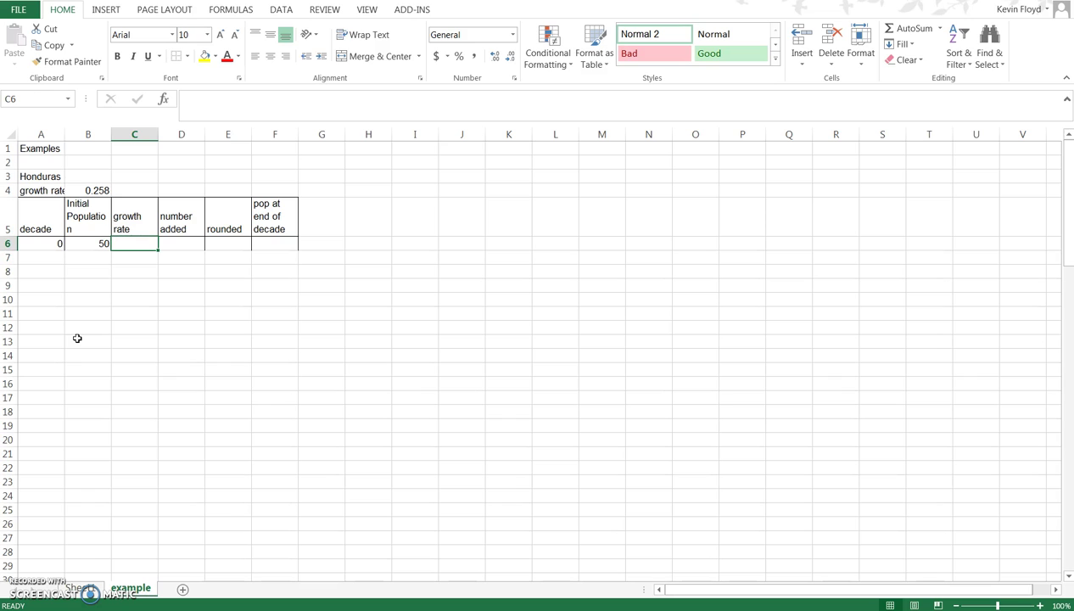
text(.258)
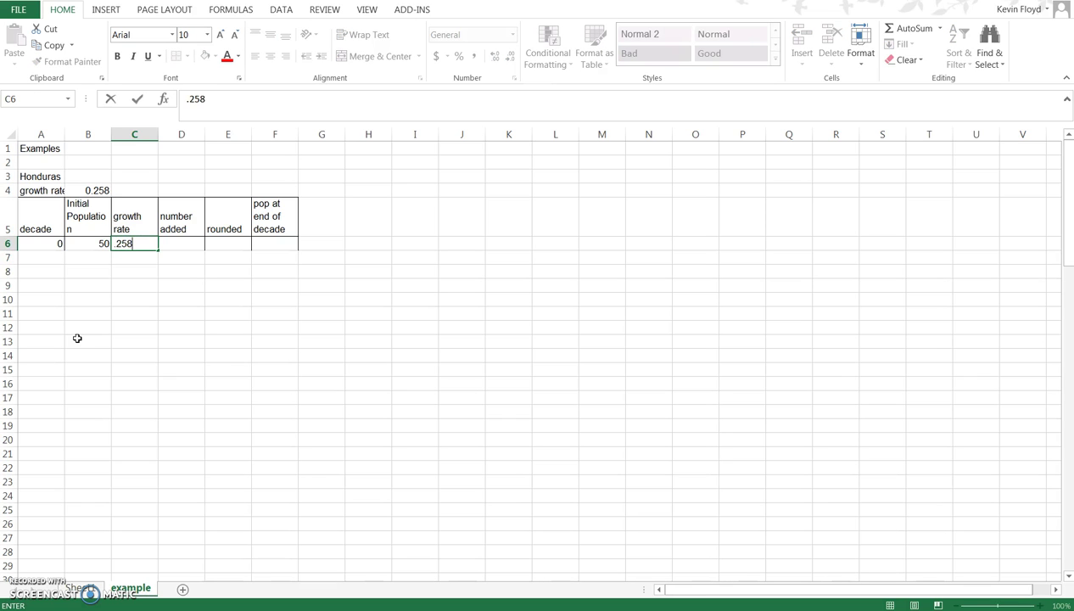
key(Tab)
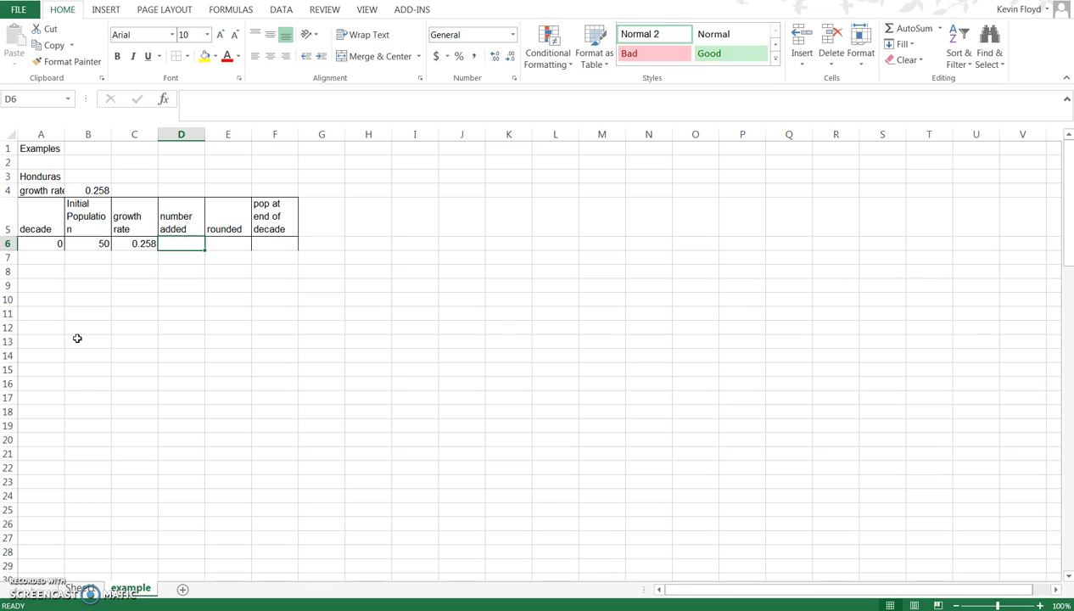
Step: Calculate the number added in D6 with the formula =B6*C6
text(=)
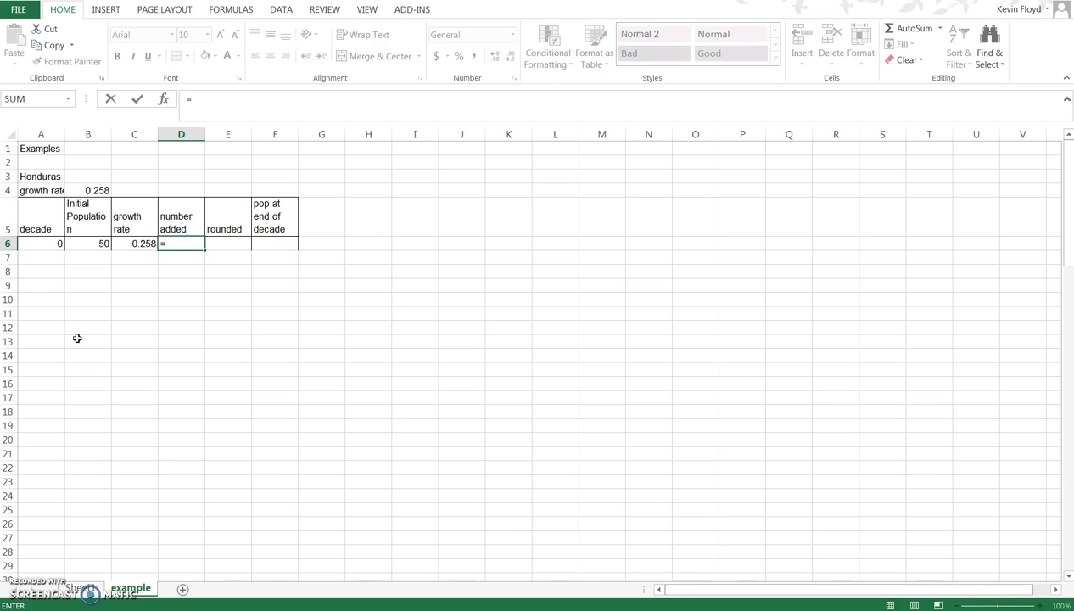
click(92, 245)
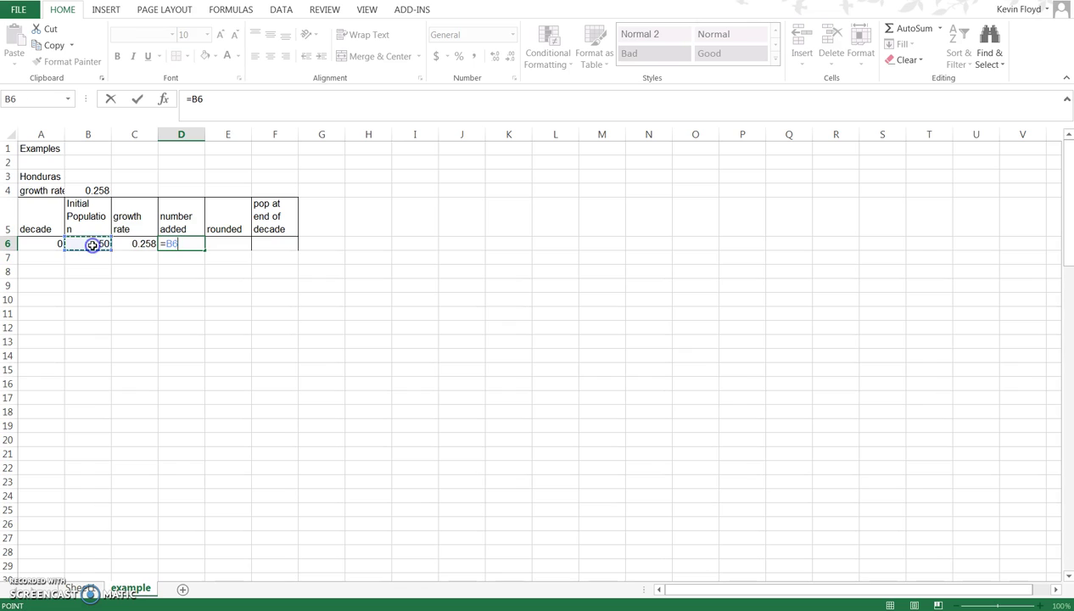
text(*)
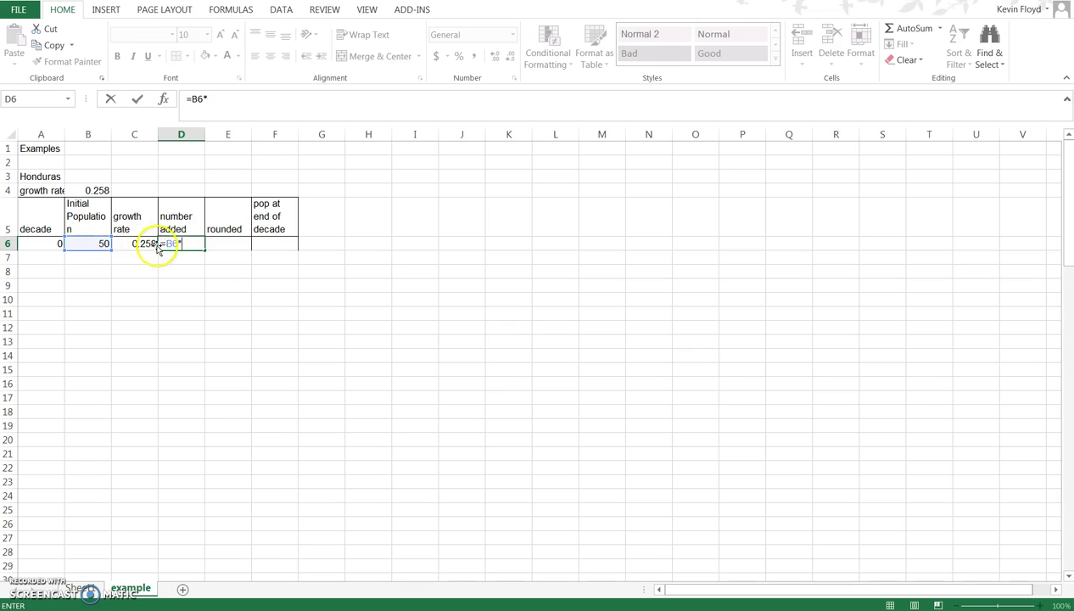
click(143, 243)
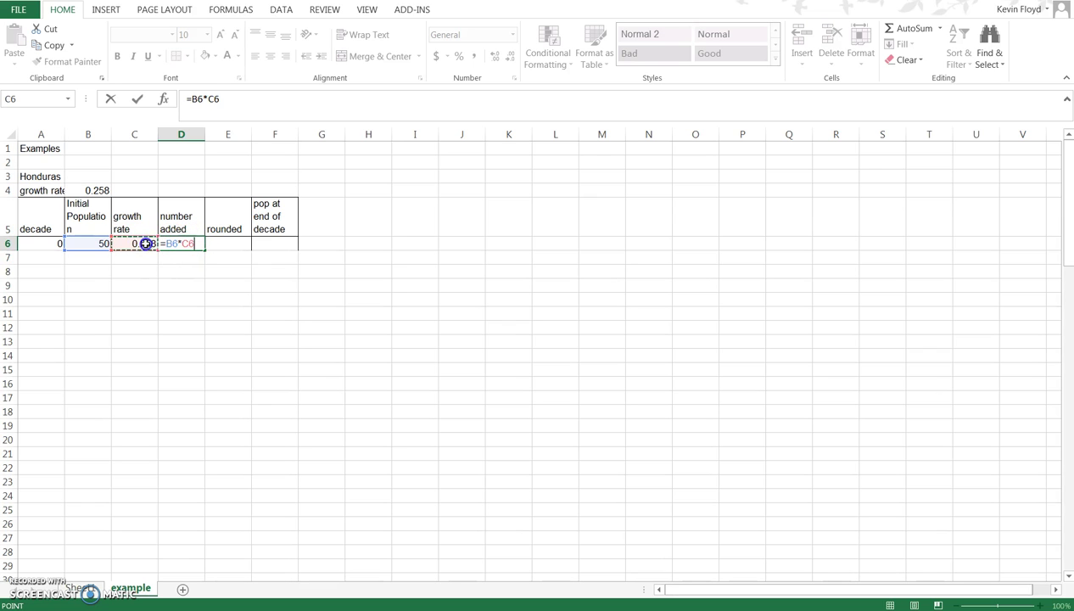
key(Return)
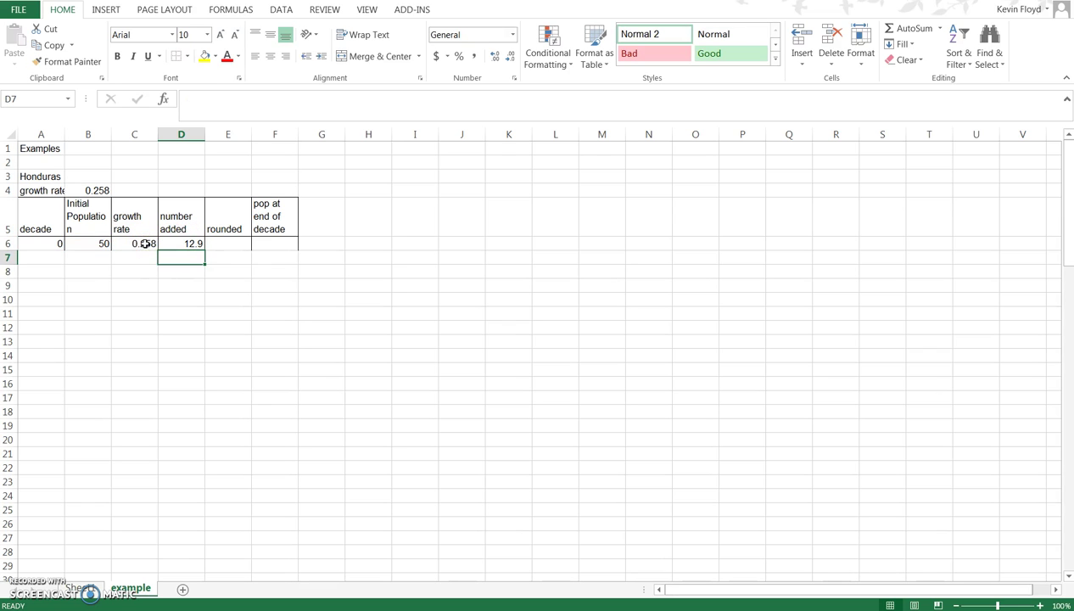
Step: Round the number added to a whole number in E6 with the formula =round(D6,0)
click(225, 243)
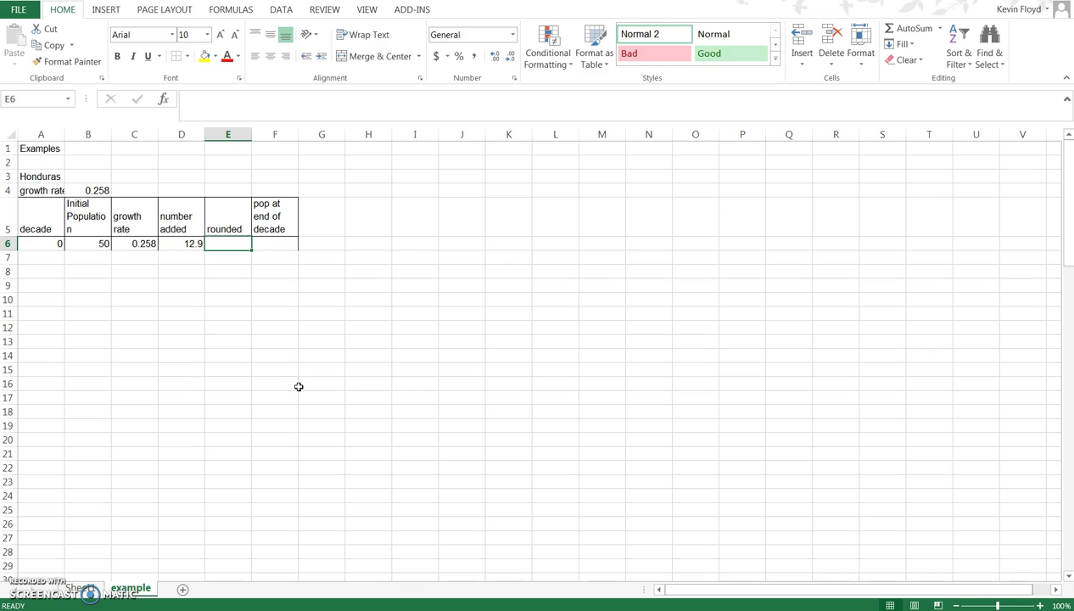
text(=ro)
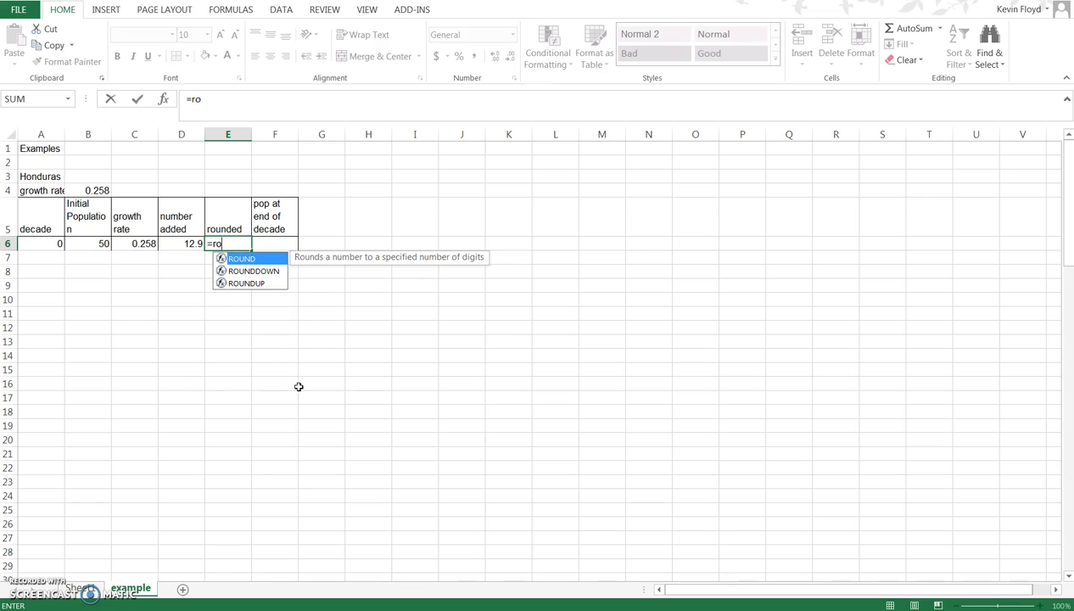
text(und()
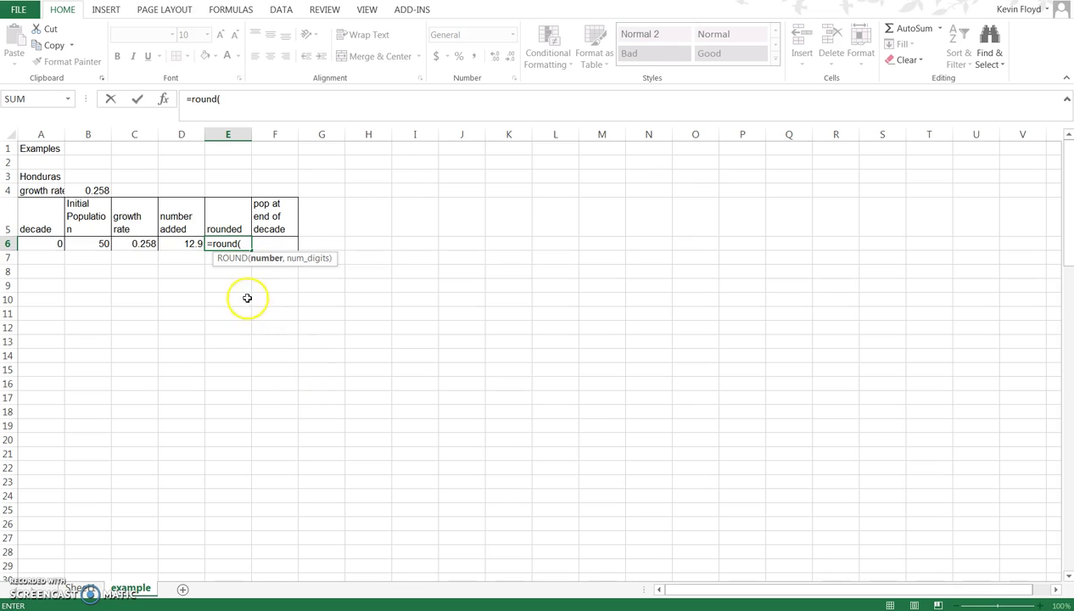
click(179, 245)
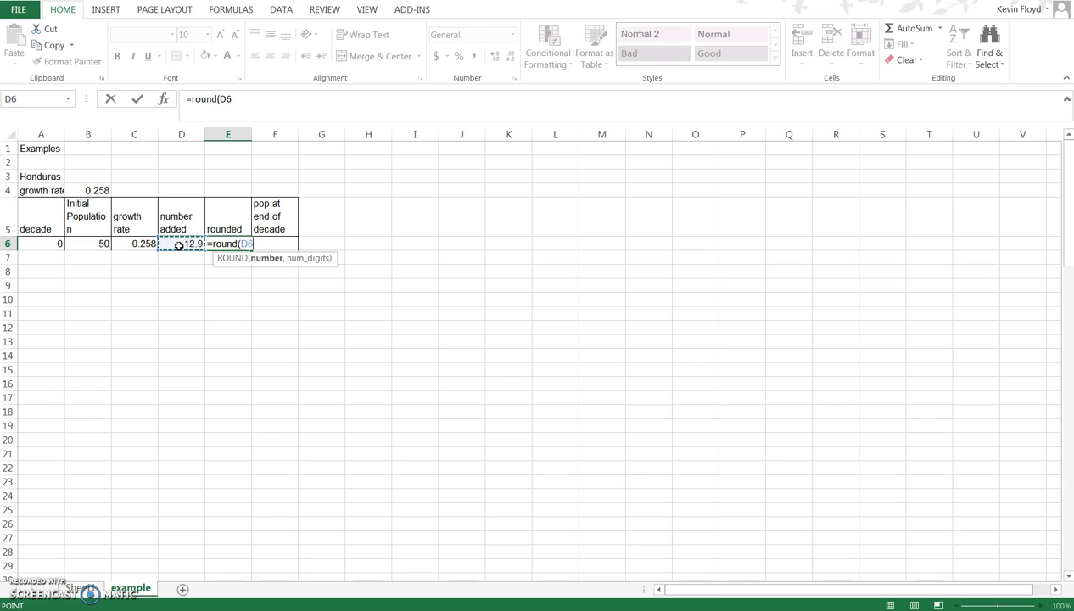
text(,0)
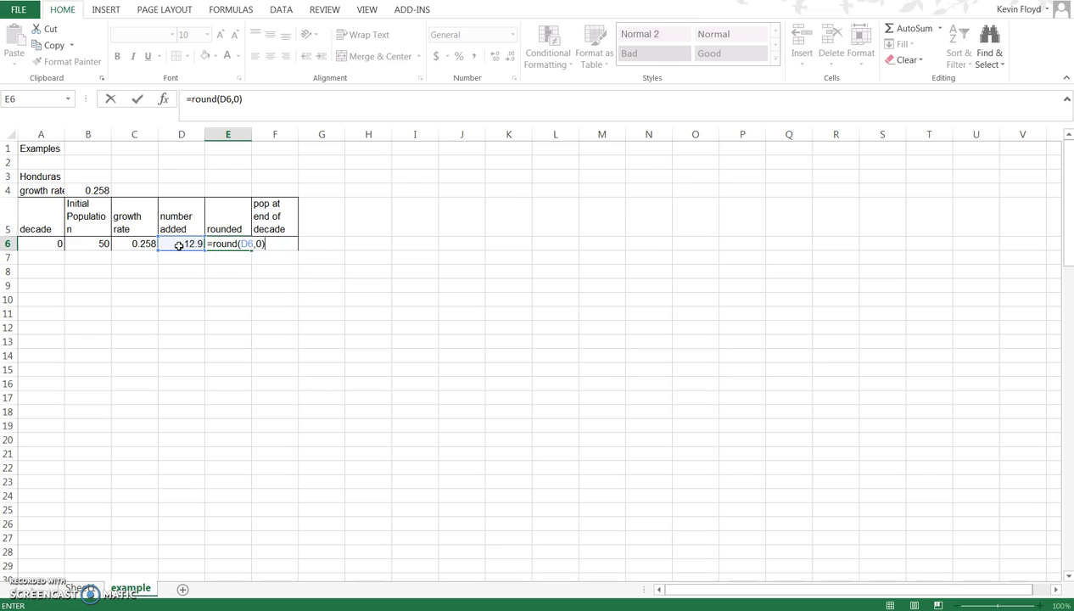
key(Return)
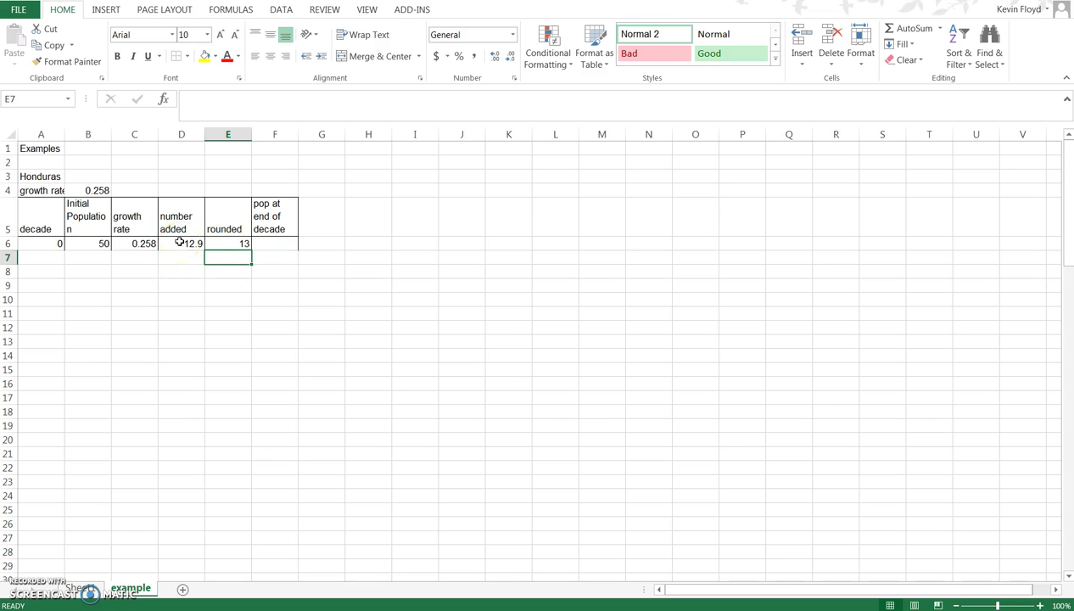
Step: Calculate the population at the end of the decade in F6 with the formula =B6+E6
click(275, 243)
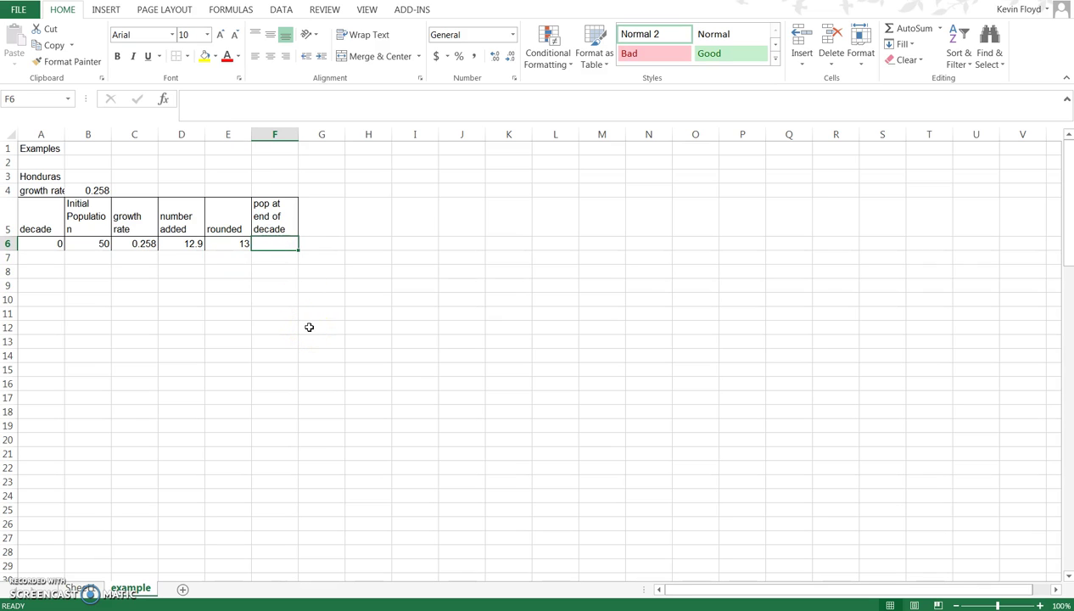
text(=)
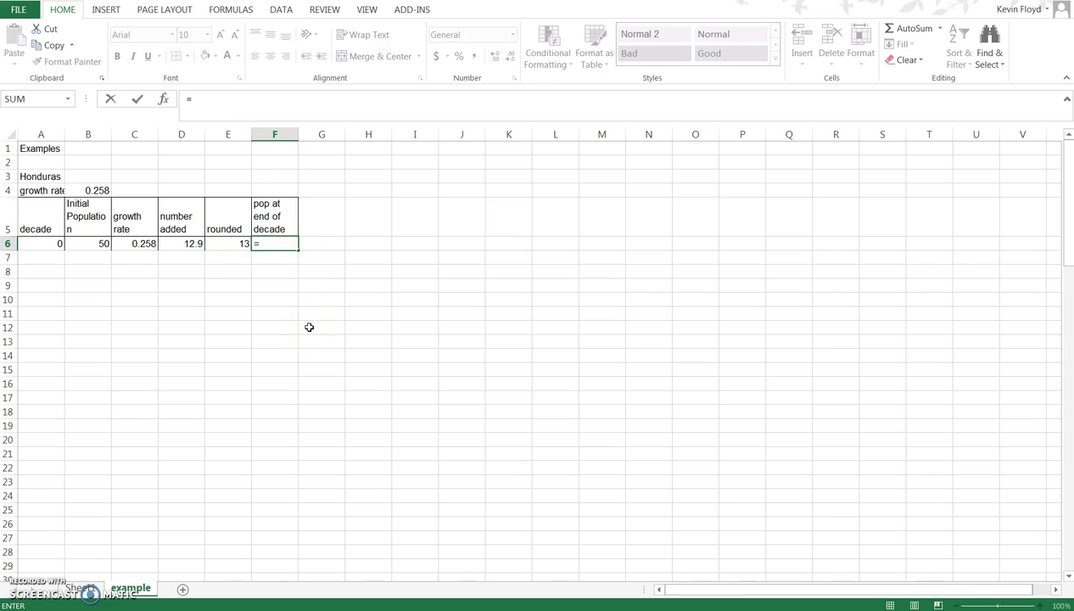
click(81, 243)
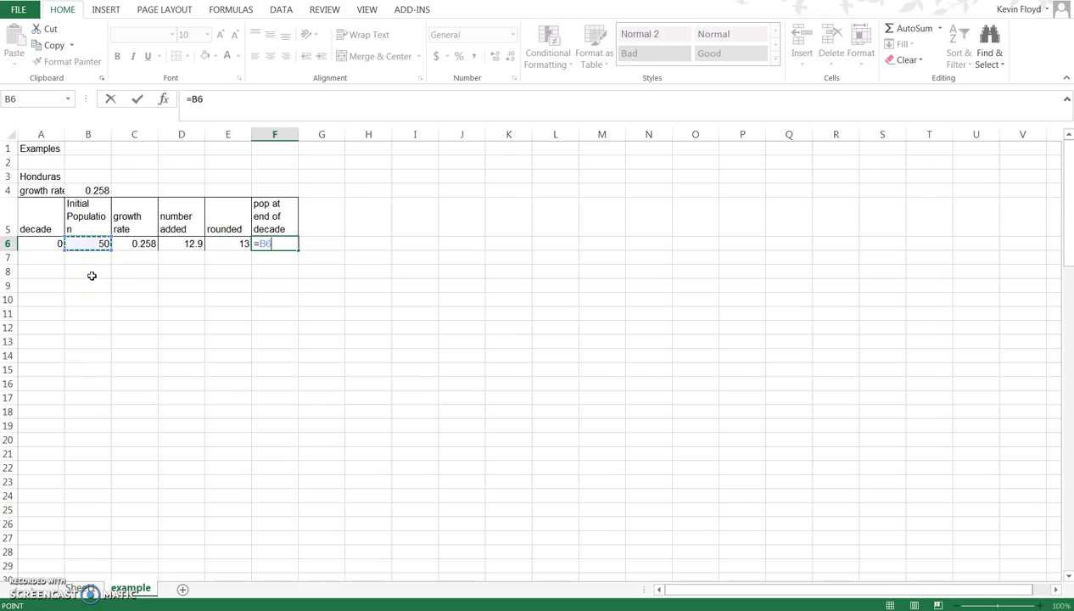
text(+)
click(215, 242)
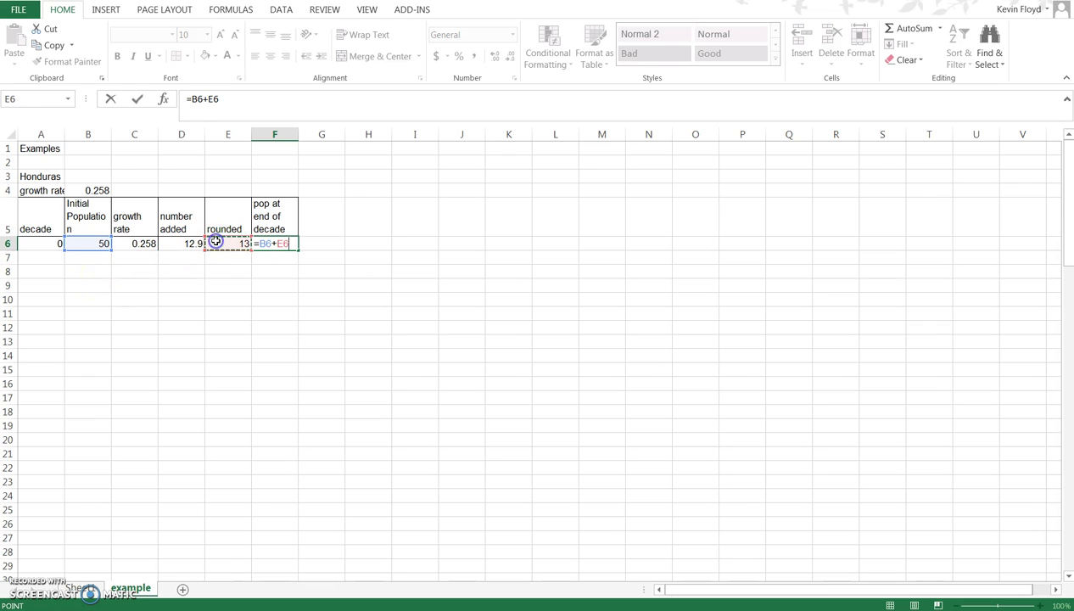
key(Return)
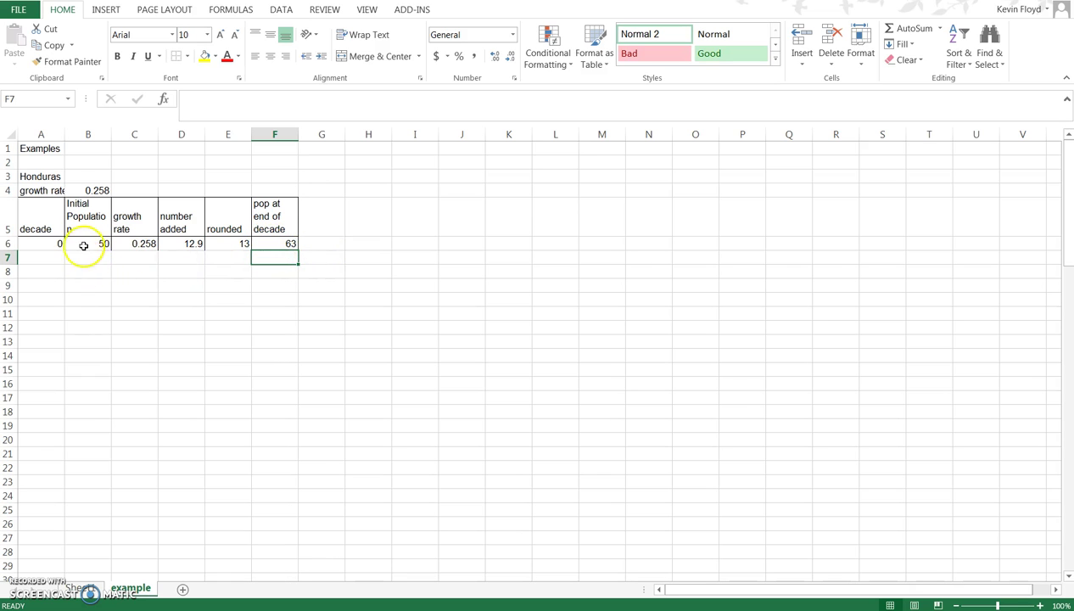
Step: Start the second decade row with decade 1 in A7 and the initial population formula =F6 in B7
click(52, 257)
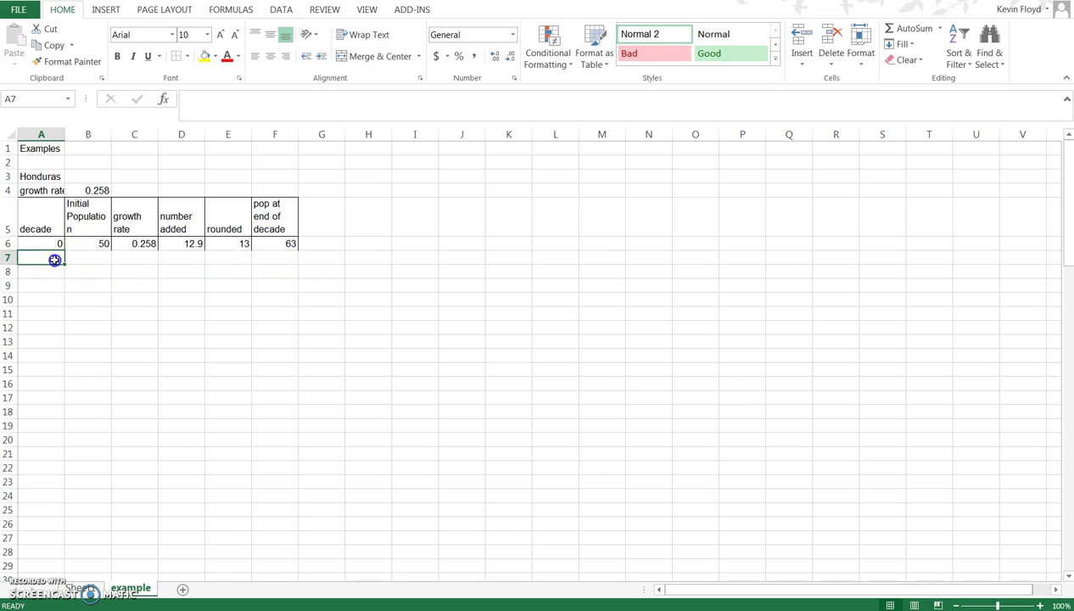
text(1)
key(Tab)
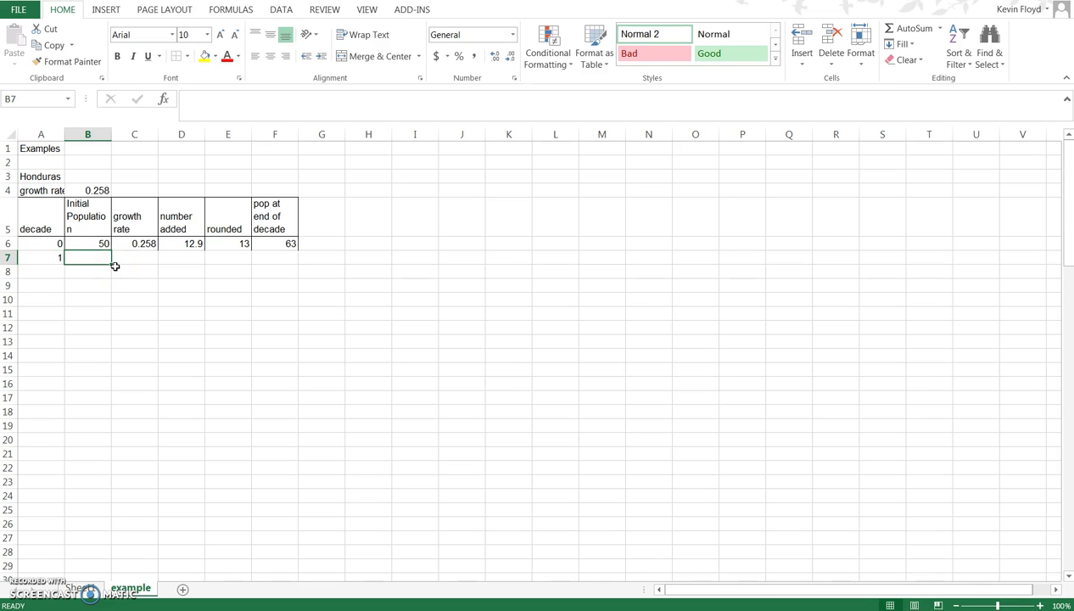
text(=)
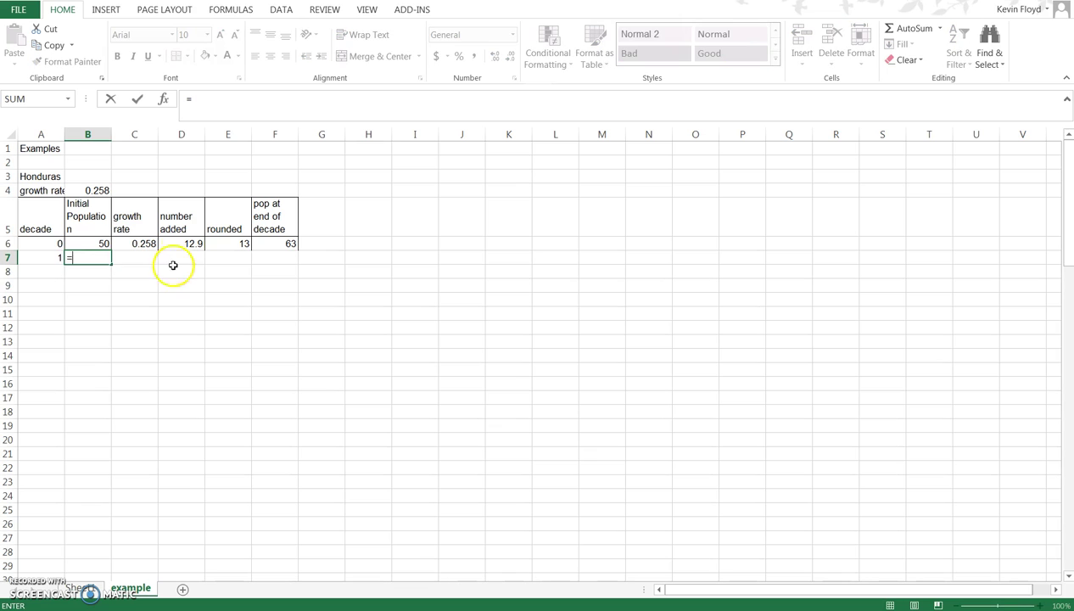
click(285, 241)
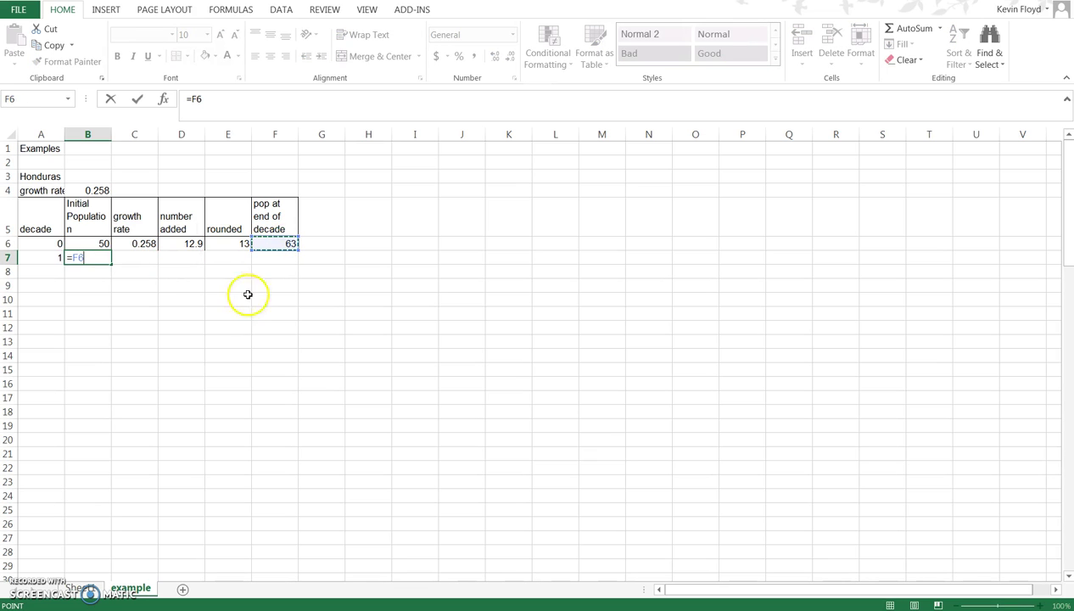
key(Return)
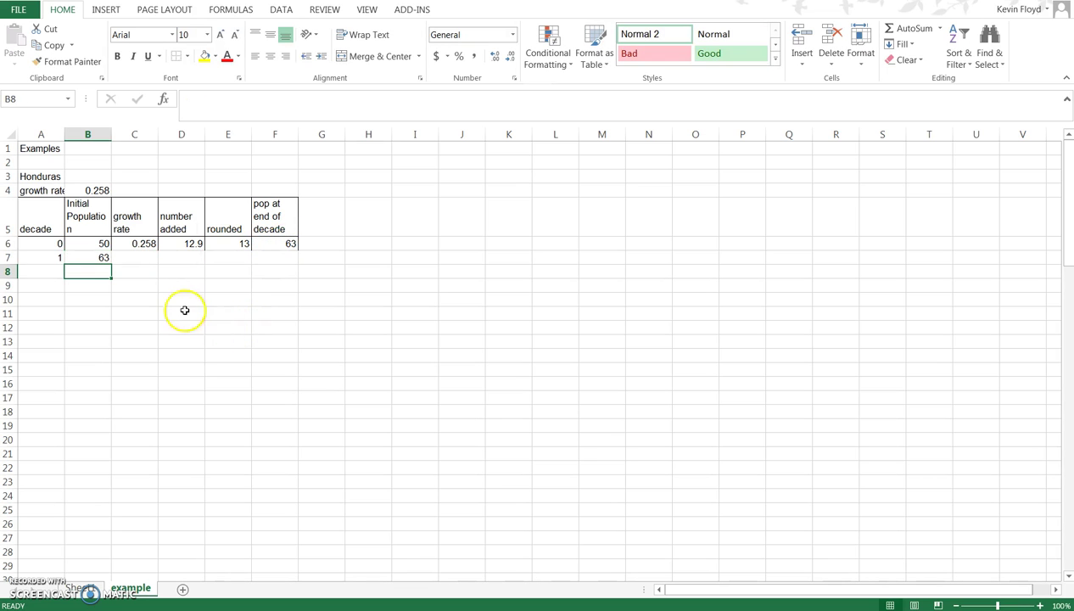
Step: Copy the growth rate from C6 into cells C7 to C11
click(131, 244)
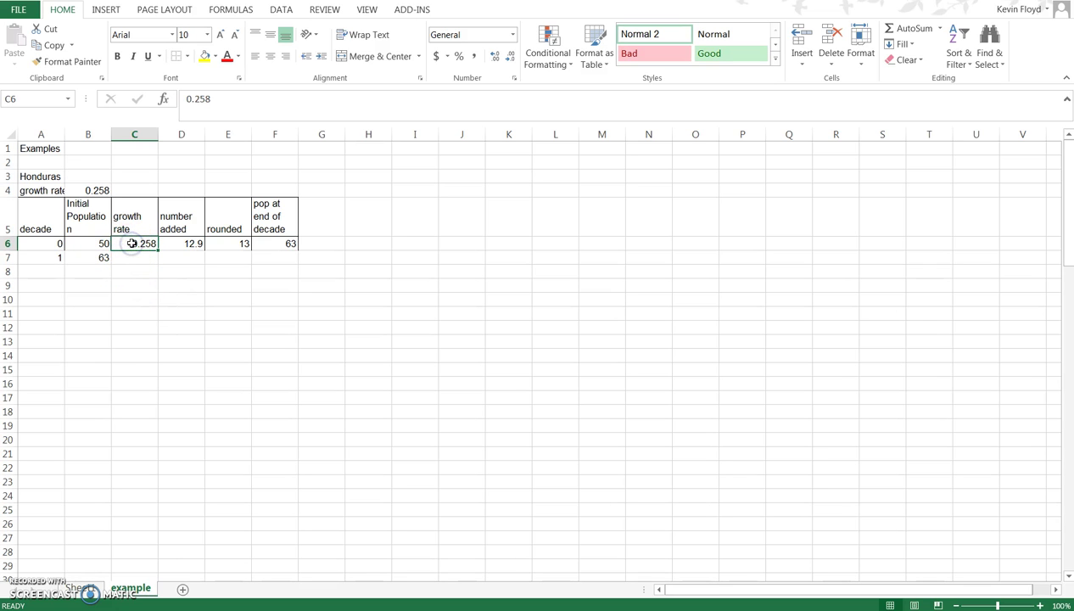
key(ctrl+c)
drag(128, 259, 127, 319)
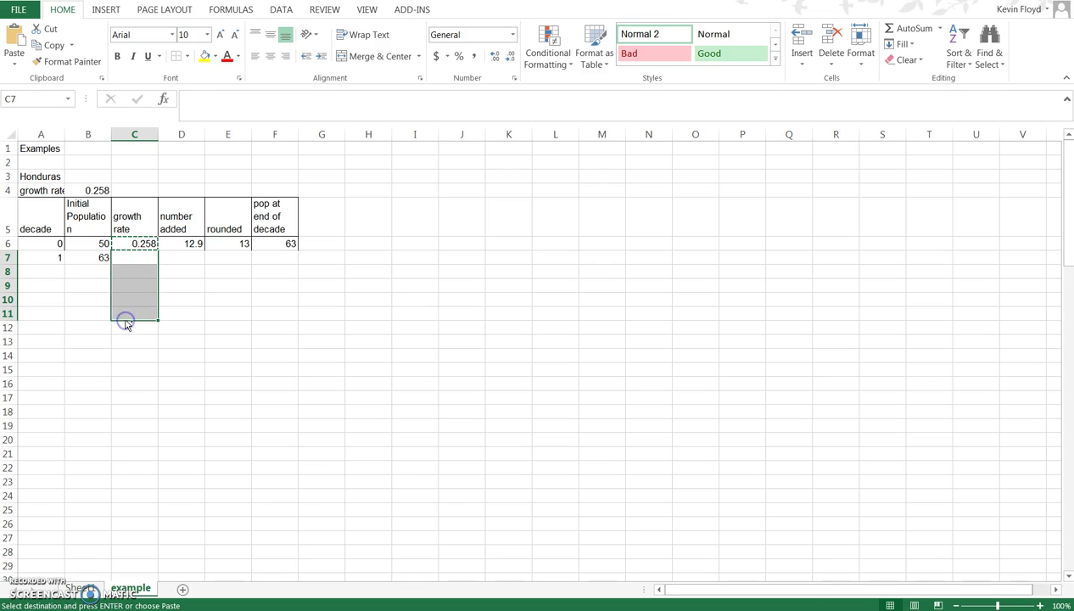
key(ctrl+v)
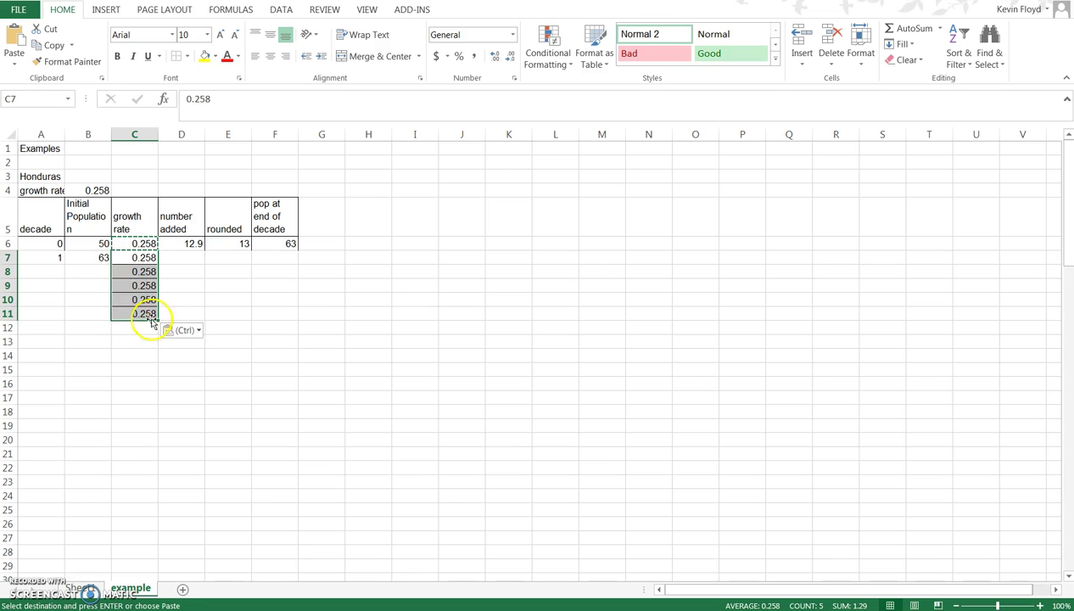
Step: Fill the formulas in D6:F6 down to row 11 and the initial population formula in B7 down to B11
click(190, 243)
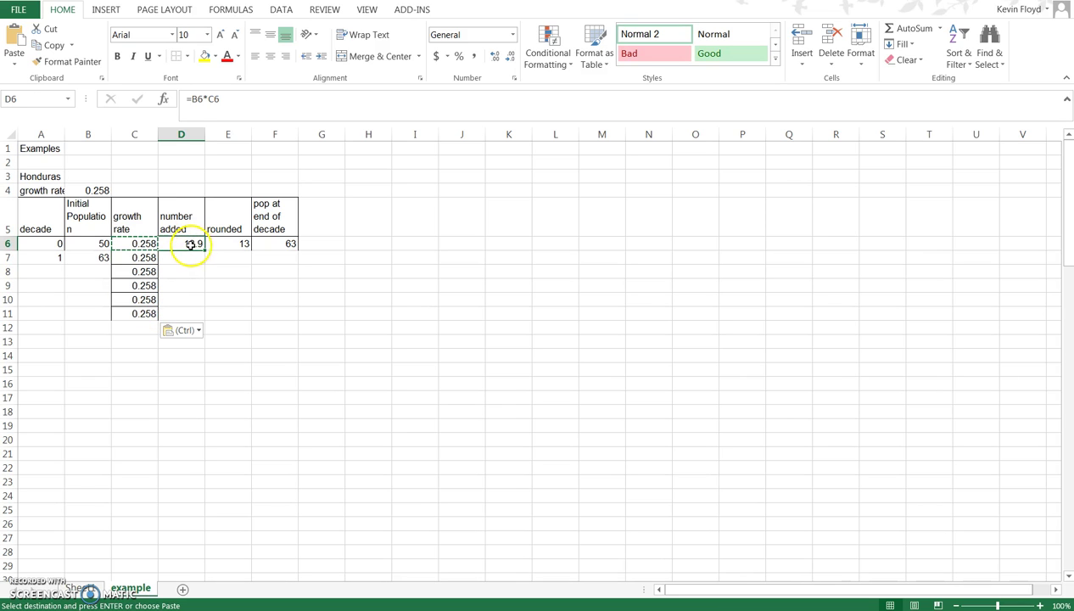
drag(175, 242, 289, 242)
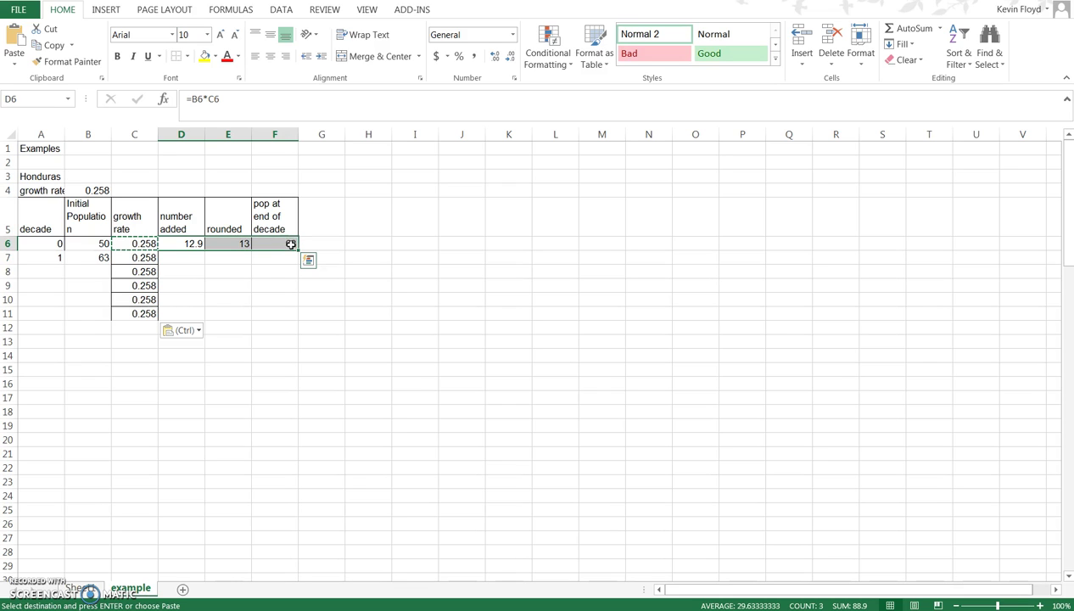
drag(297, 247, 286, 317)
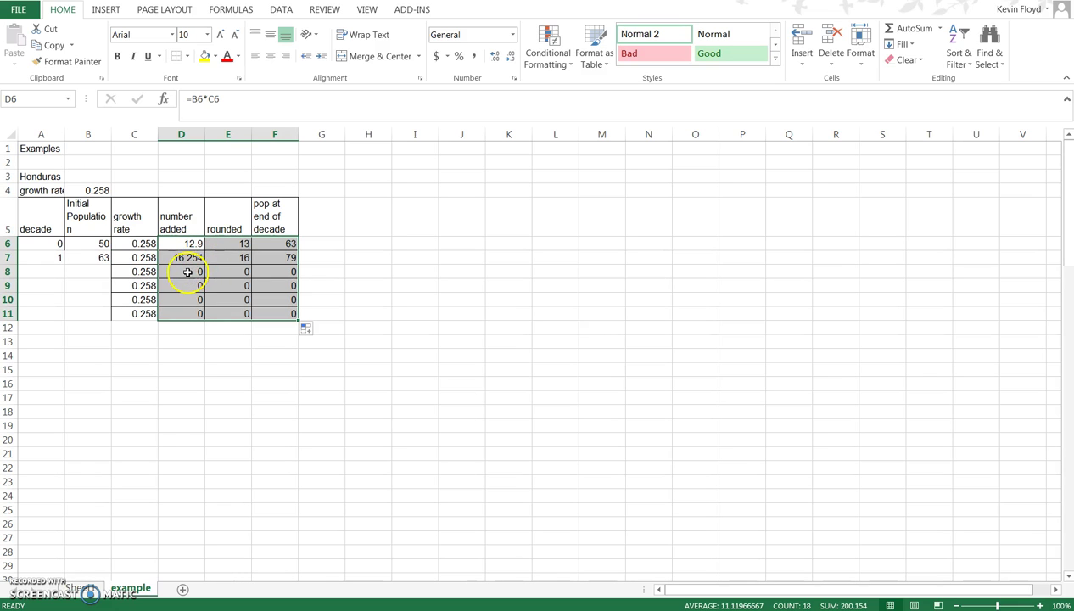
click(88, 257)
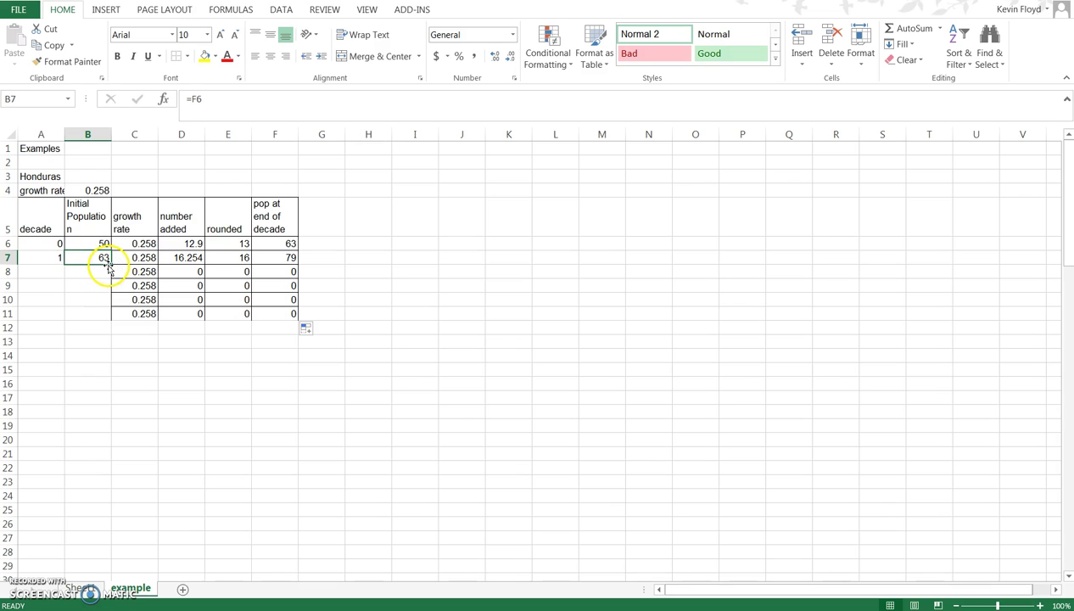
drag(110, 264, 107, 316)
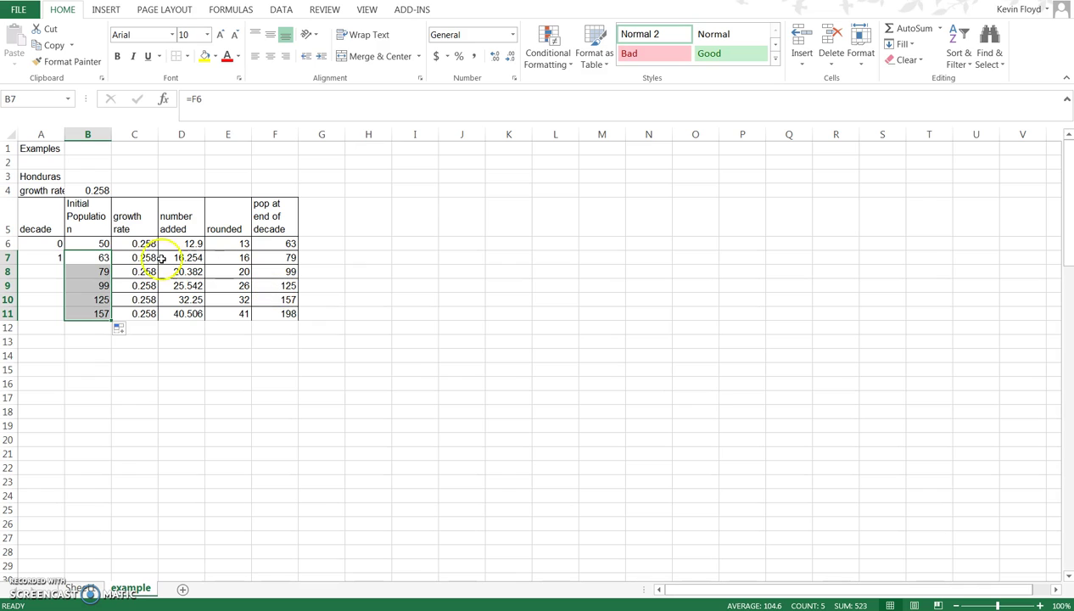
Step: Continue the decade numbering with 2 in A8 and 3 in A9
click(55, 259)
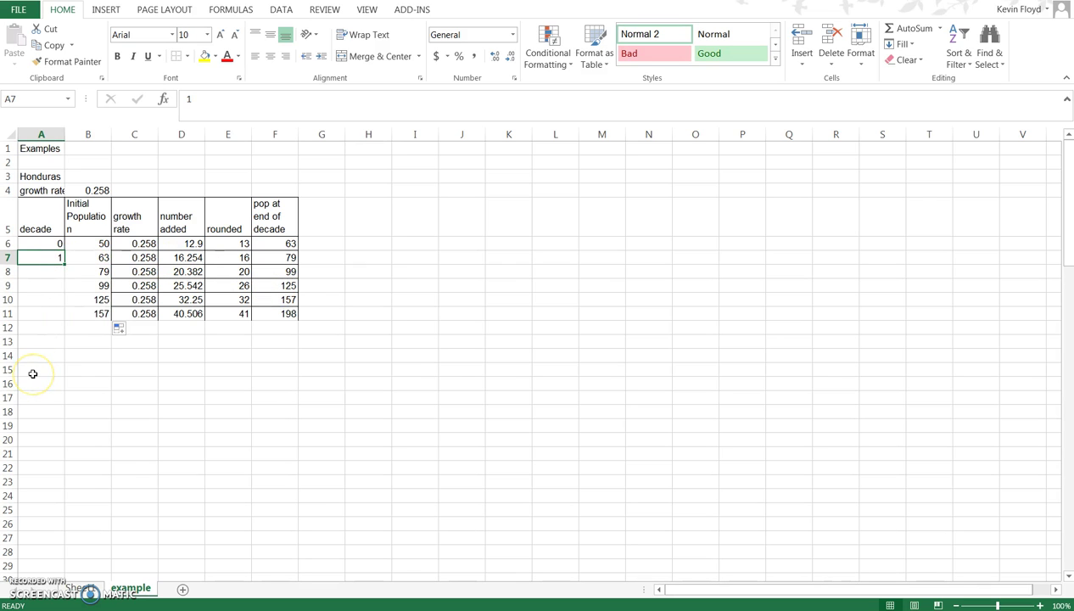
text(2)
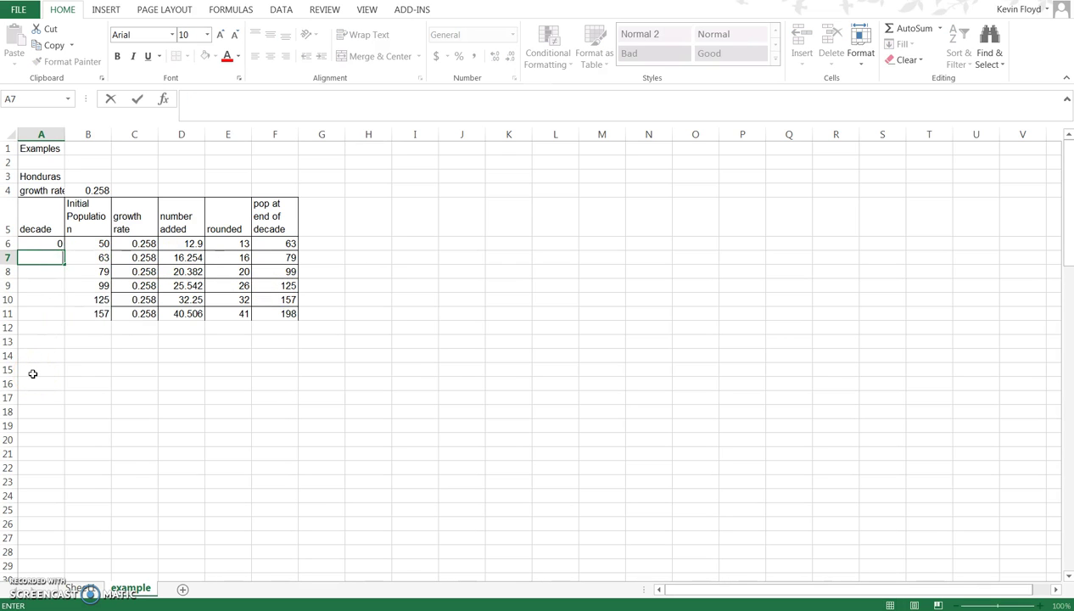
key(Return)
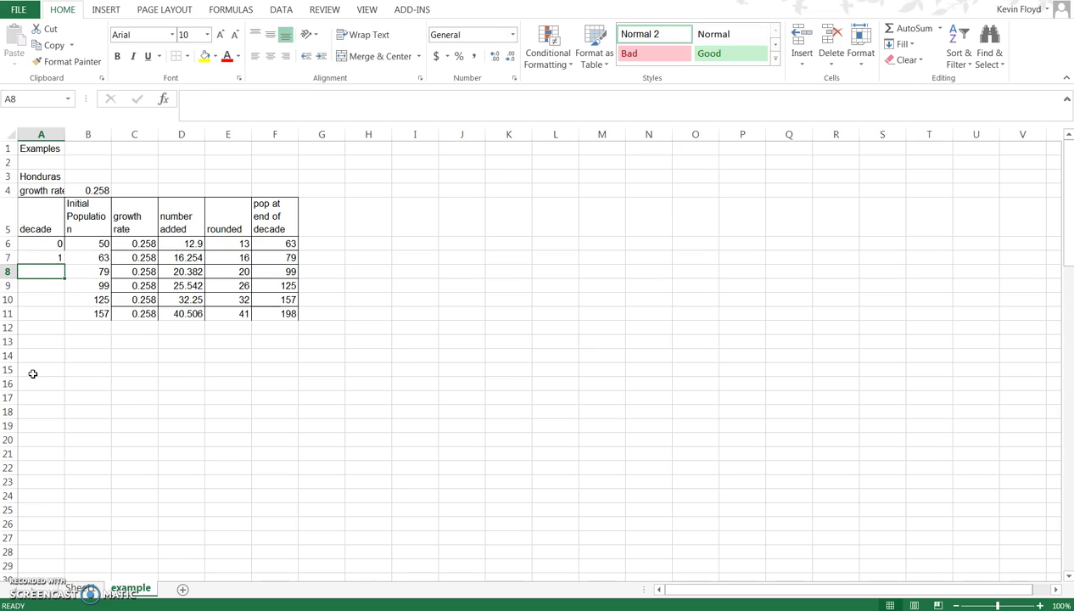
text(2)
key(Return)
text(3)
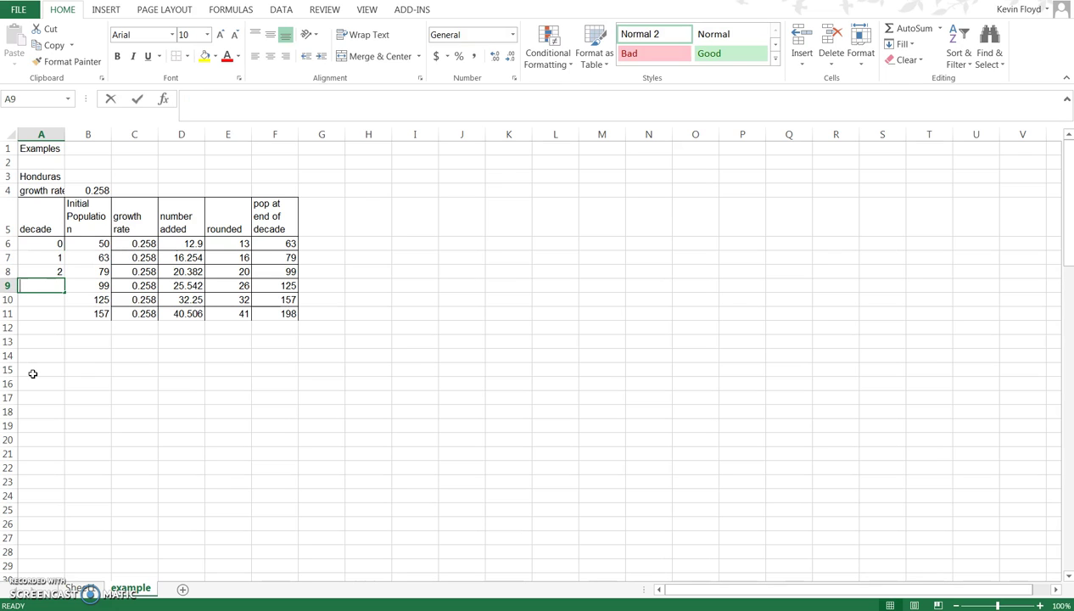
key(Return)
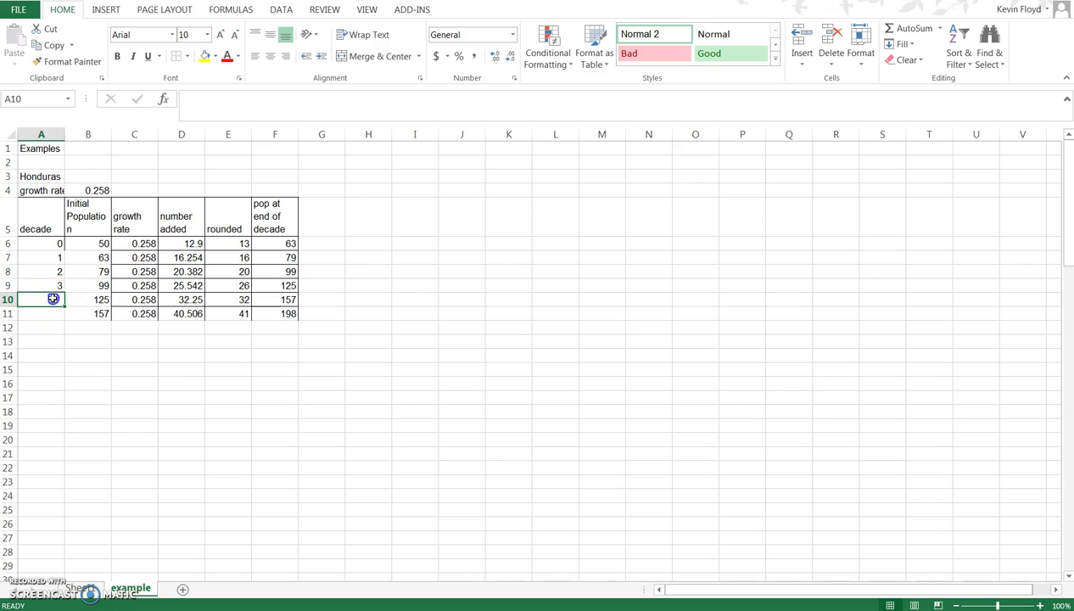
Step: Clear the contents of A10:F11 and remove all borders from C10:F11
drag(52, 298, 274, 314)
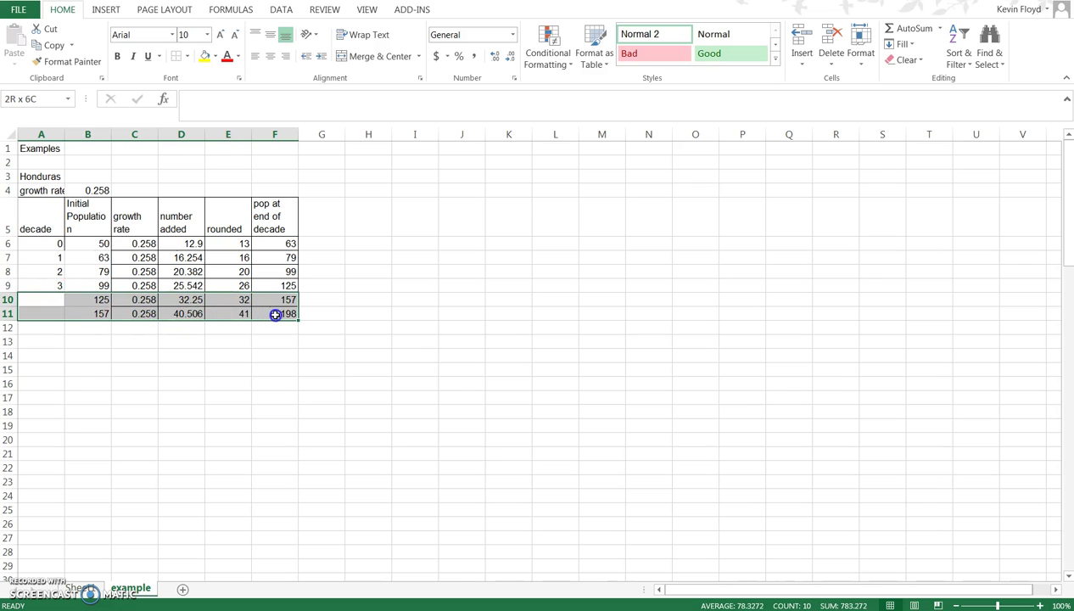
key(Delete)
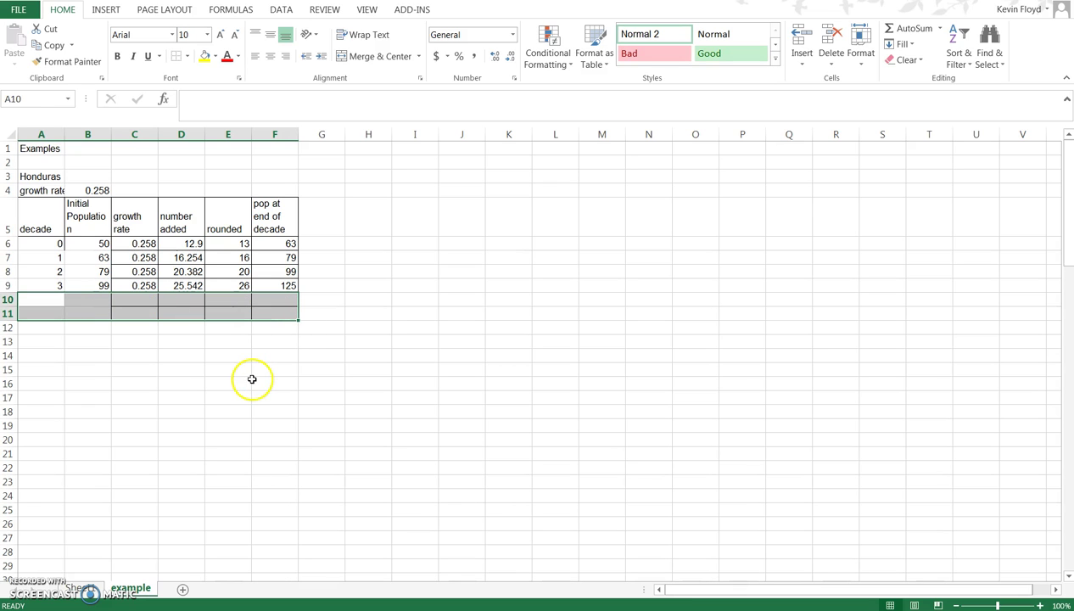
click(243, 372)
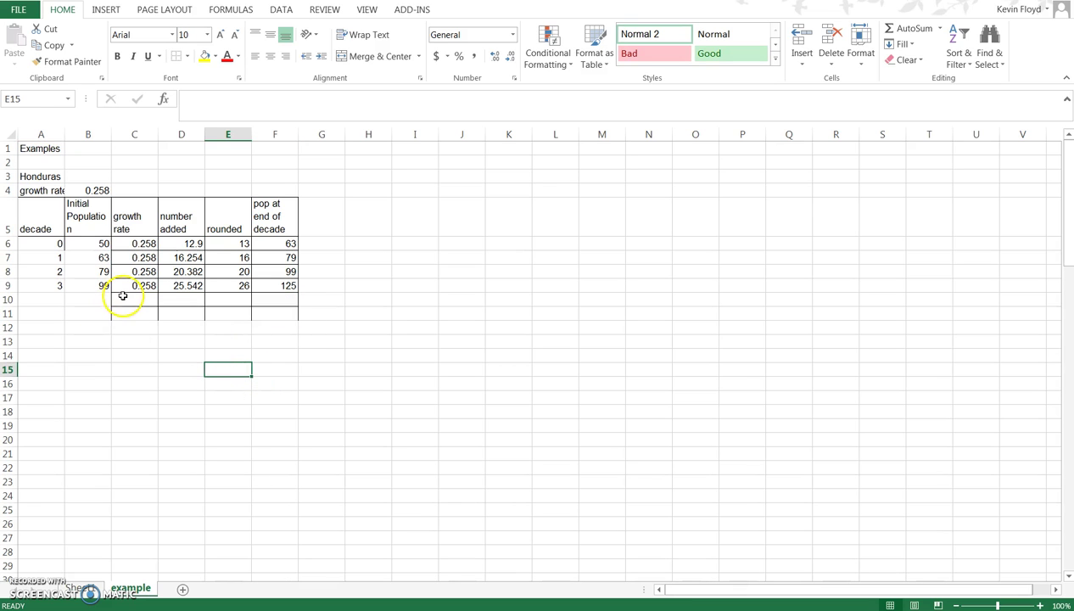
drag(124, 298, 270, 312)
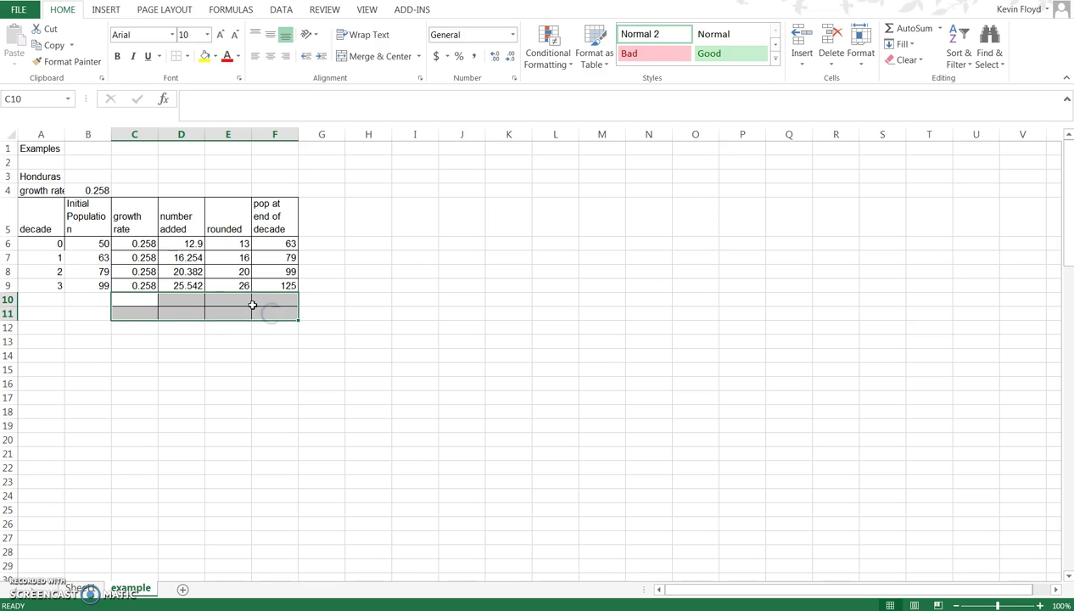
click(187, 58)
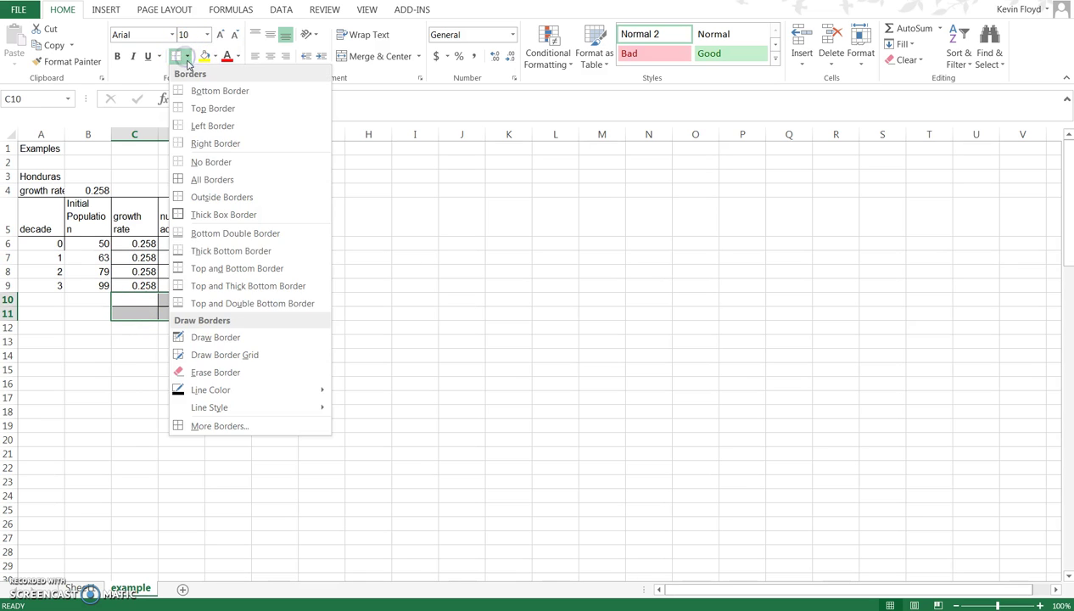
click(196, 161)
click(199, 408)
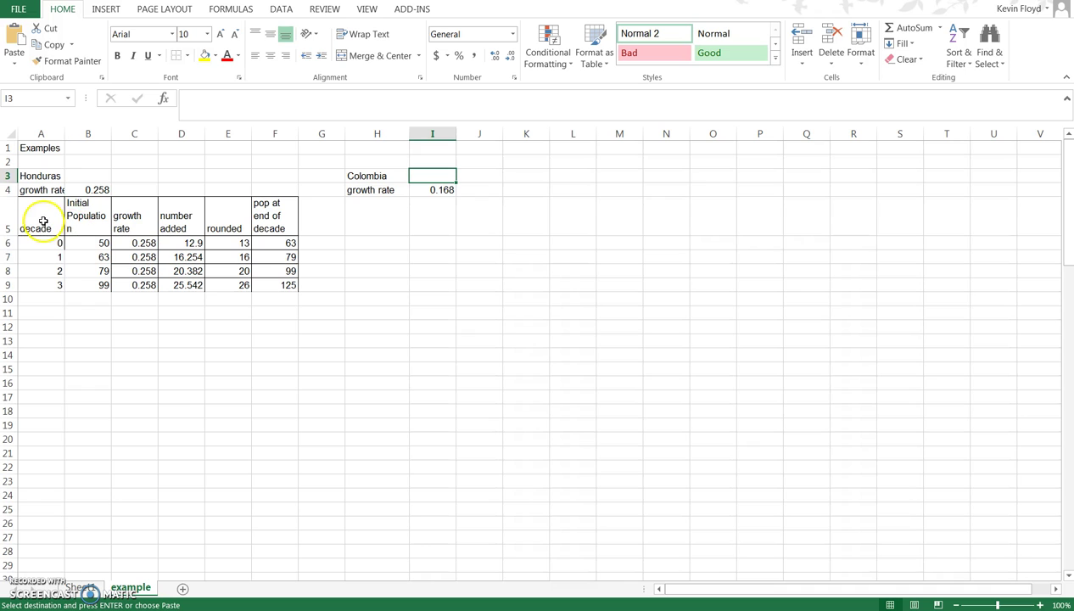
Step: Copy the Honduras table A5:F9 under the Colombia growth rate, starting at H5
drag(41, 218, 291, 285)
key(ctrl+v)
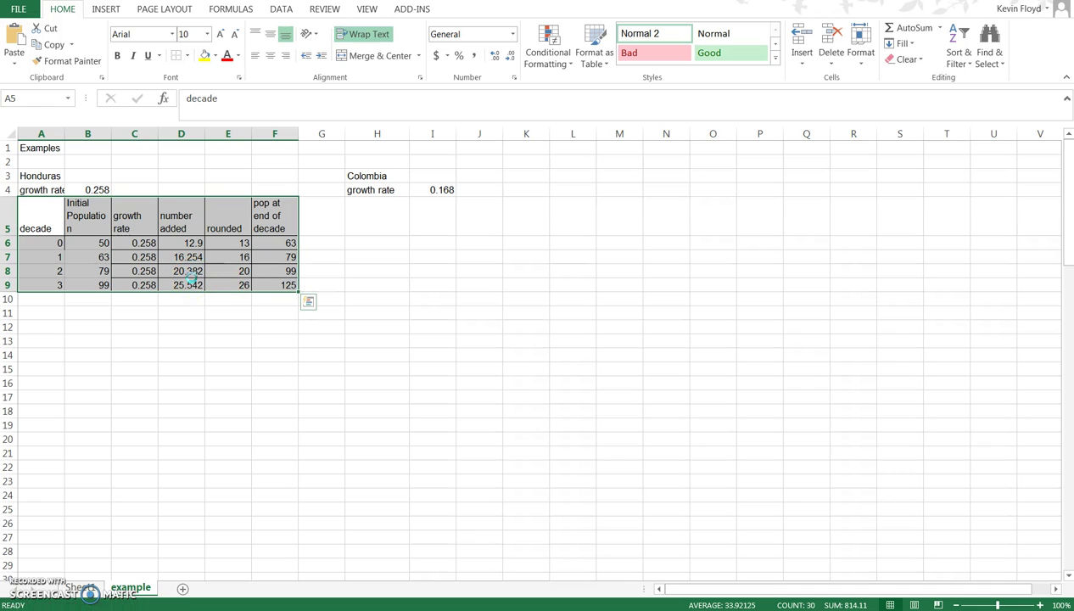
key(ctrl+c)
click(372, 219)
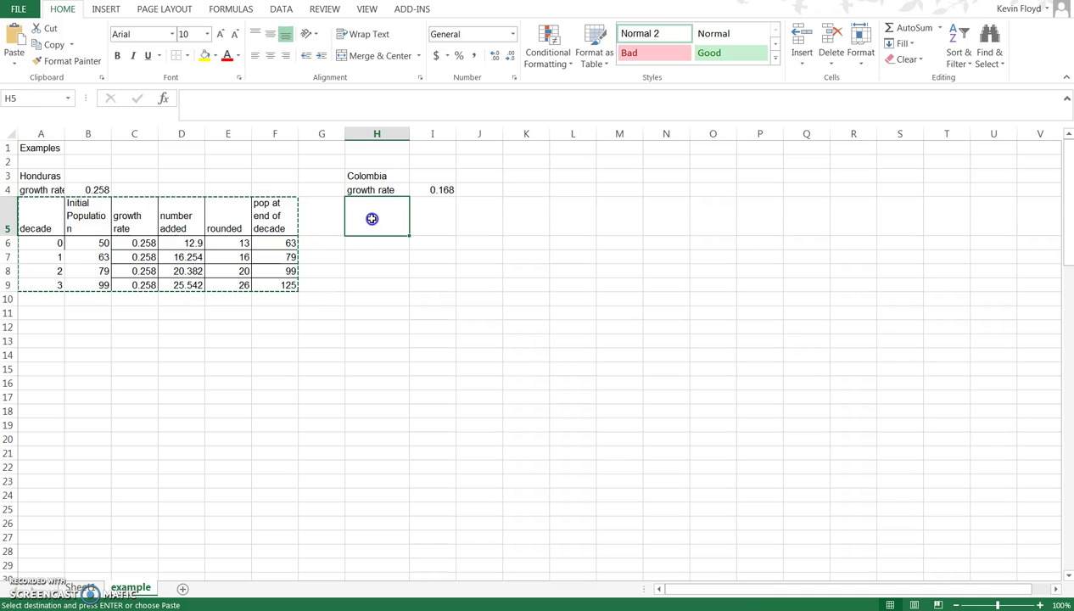
mouse_move(371, 217)
mouse_down()
mouse_move(371, 177)
mouse_move(369, 209)
mouse_up()
key(ctrl+v)
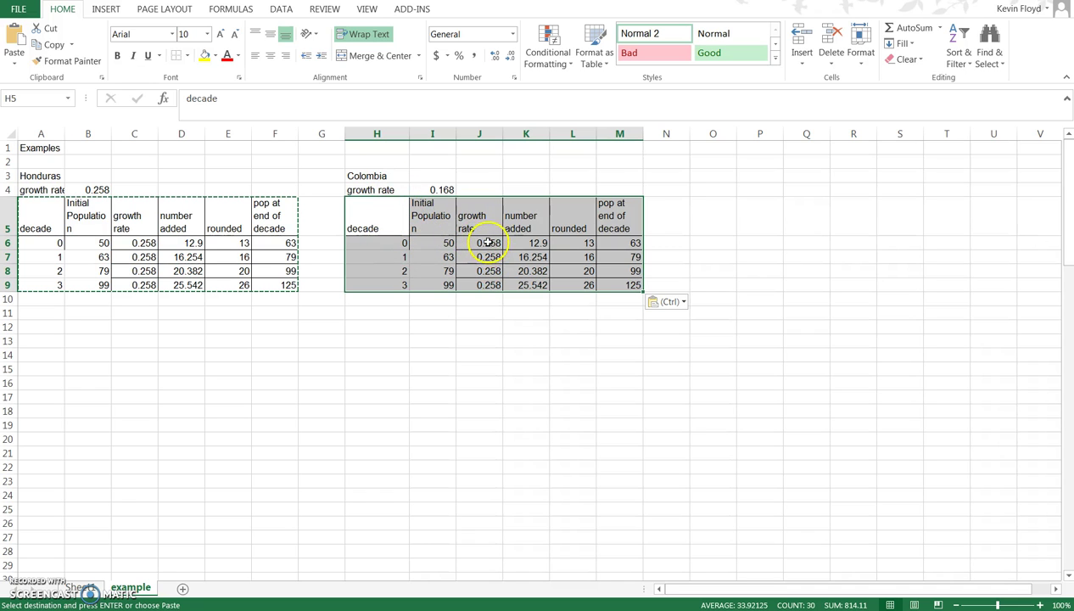
Step: Clear the growth rates in J6:J9 of the Colombia table and enter .168 in J6
drag(489, 244, 487, 283)
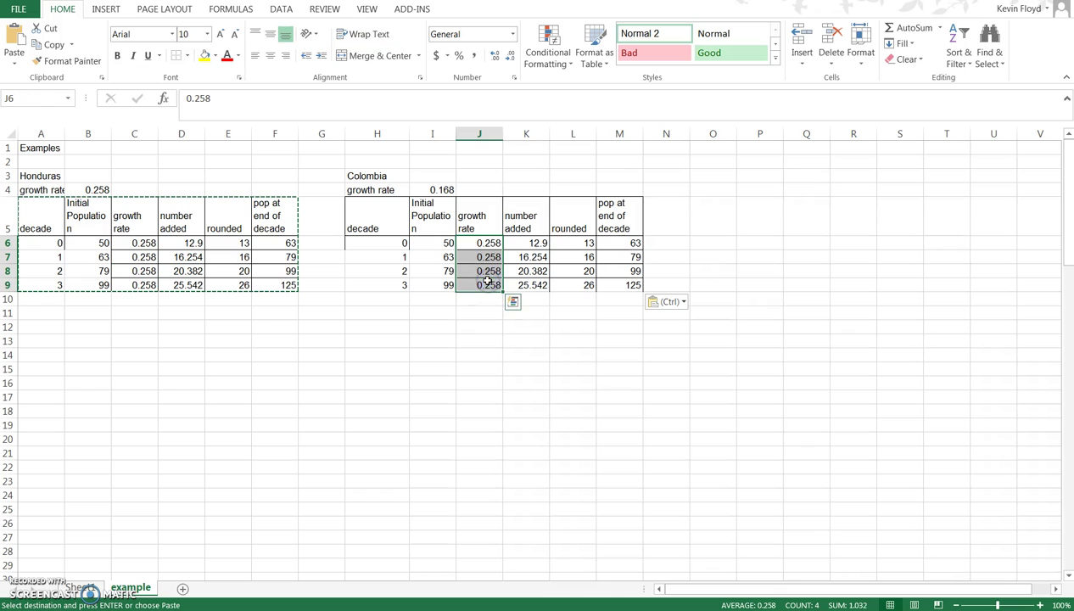
key(Delete)
click(489, 244)
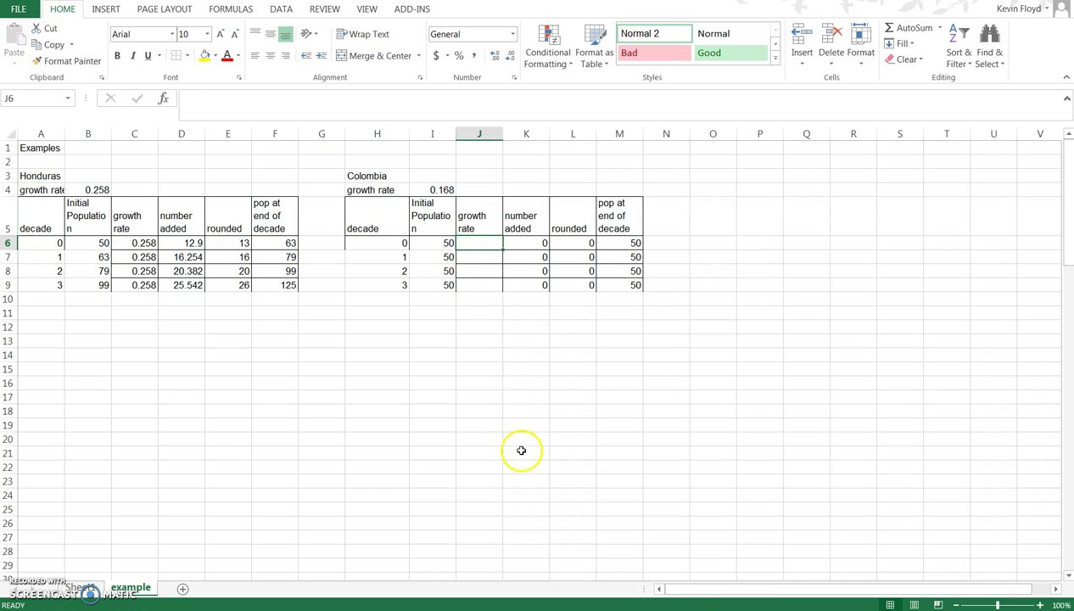
text(.168)
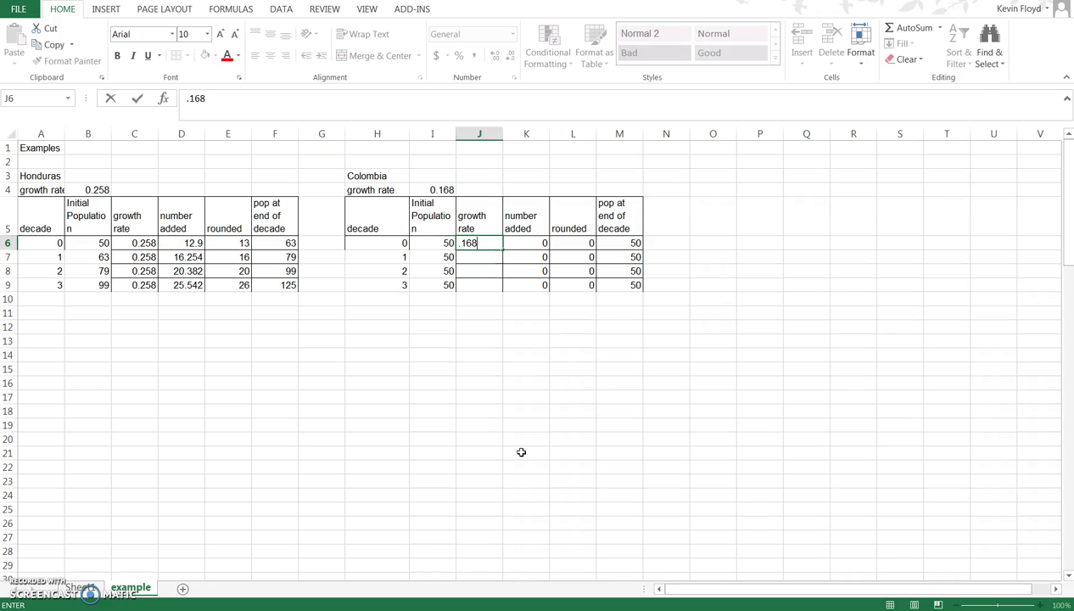
key(Return)
Step: Copy Colombia's growth rate from J6 into J7:J9
click(496, 242)
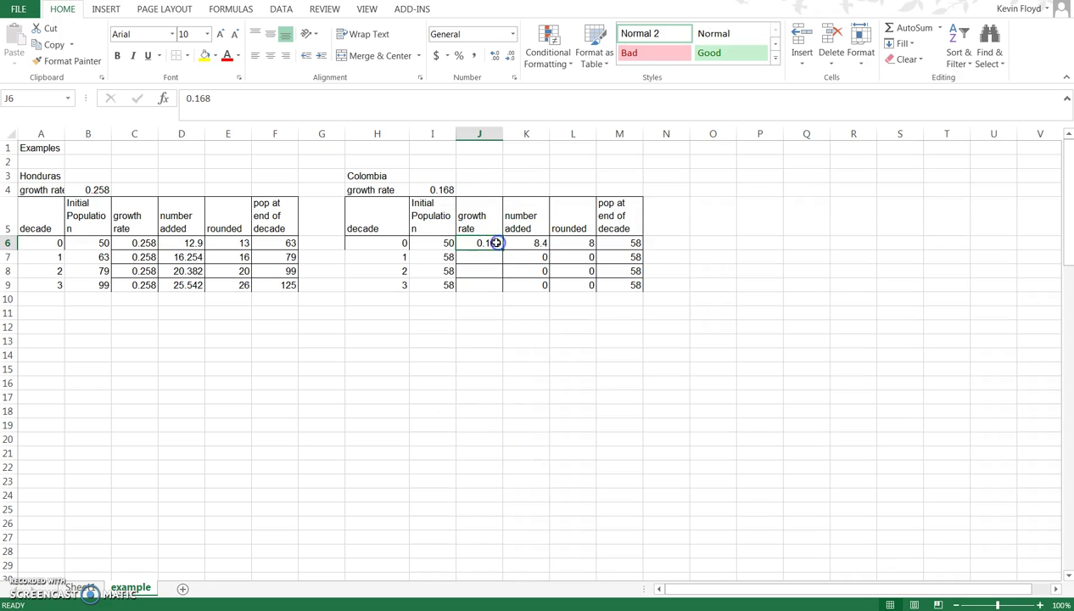
key(ctrl+c)
drag(479, 254, 479, 279)
key(ctrl+v)
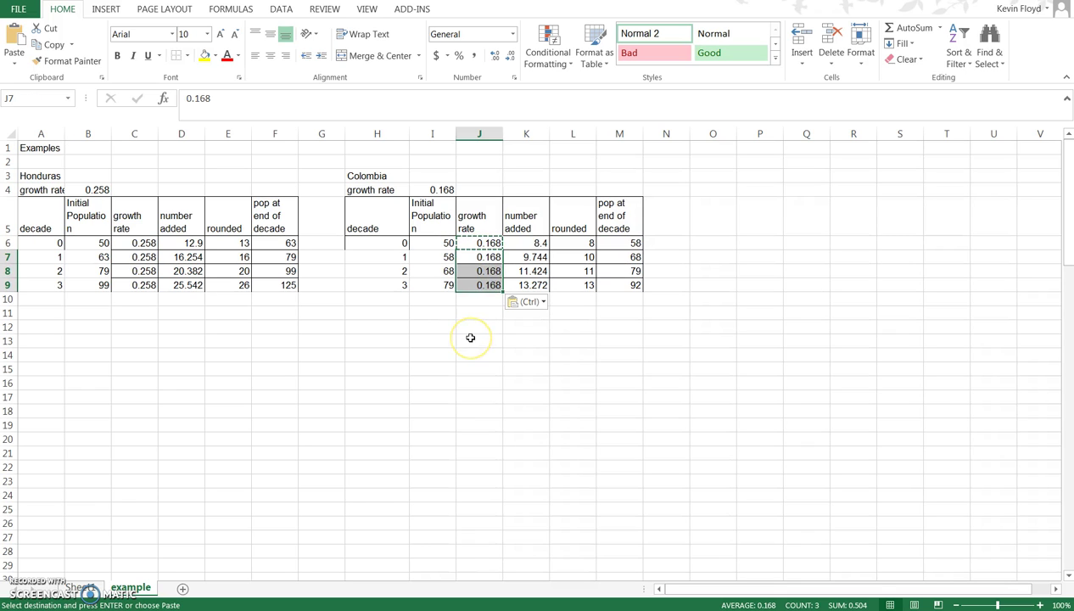
click(467, 311)
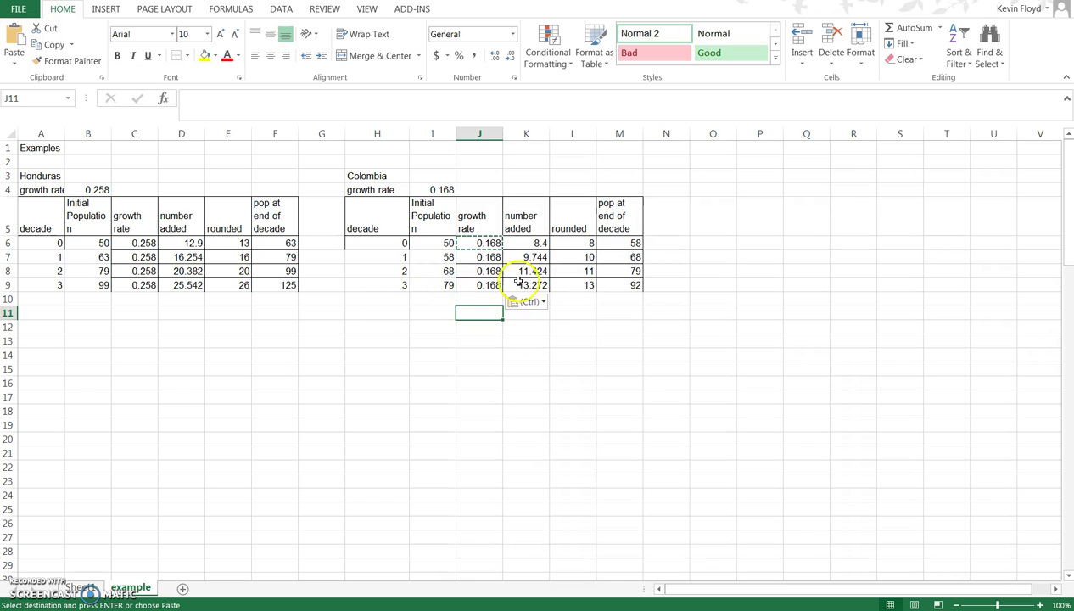
Step: Extend the Colombia table by one decade by copying I9:M9 into row 10 starting at I10
click(440, 285)
drag(440, 285, 636, 284)
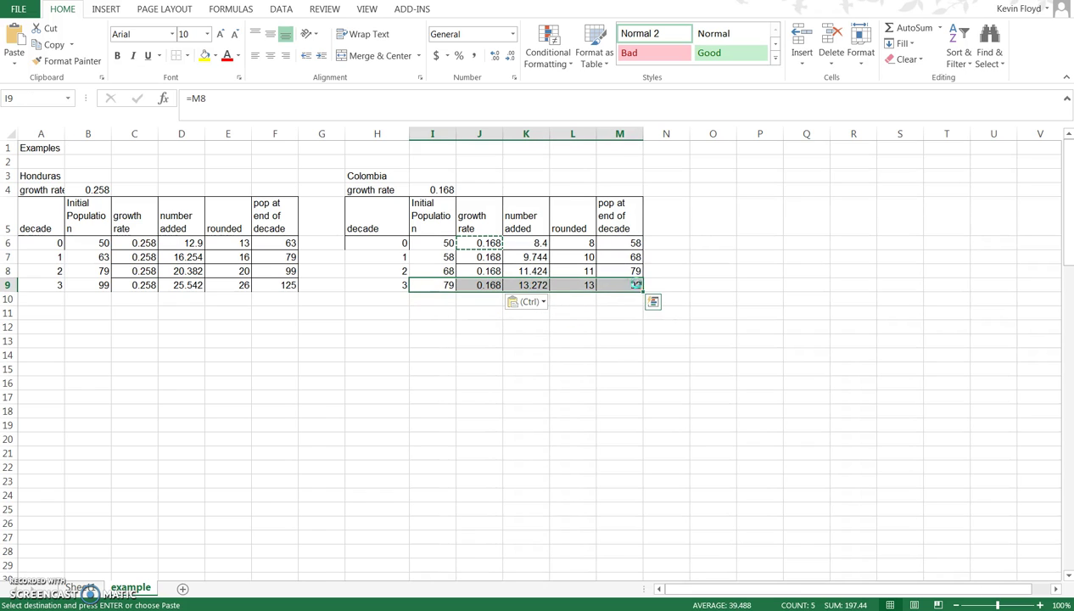
key(ctrl+c)
click(435, 300)
key(ctrl+v)
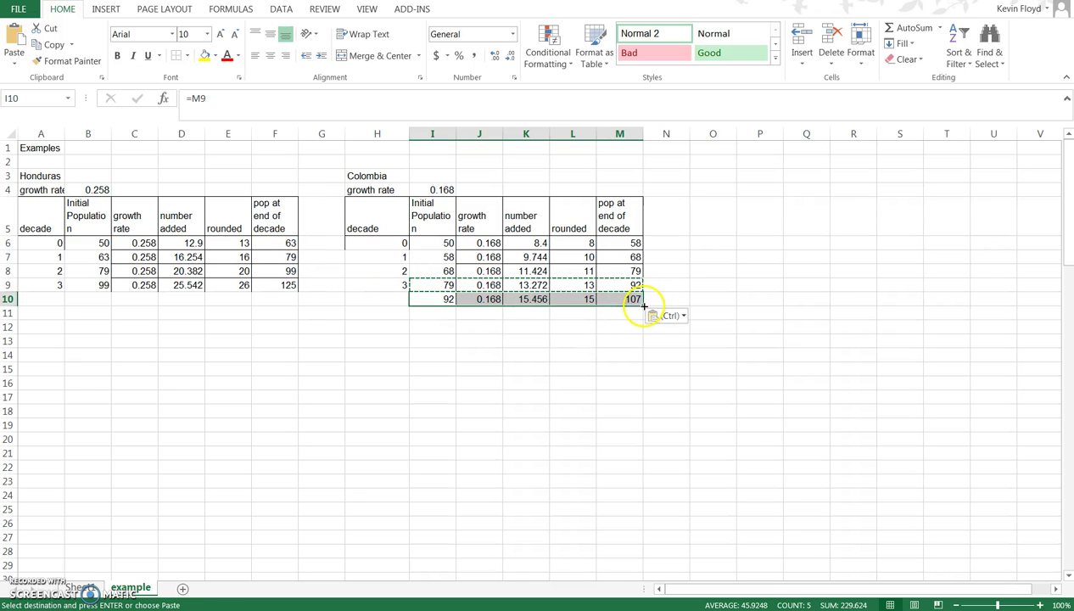
Step: Fill I10:M10 down to row 15 and copy the growth rate from J10 into J11:J15
drag(642, 304, 639, 375)
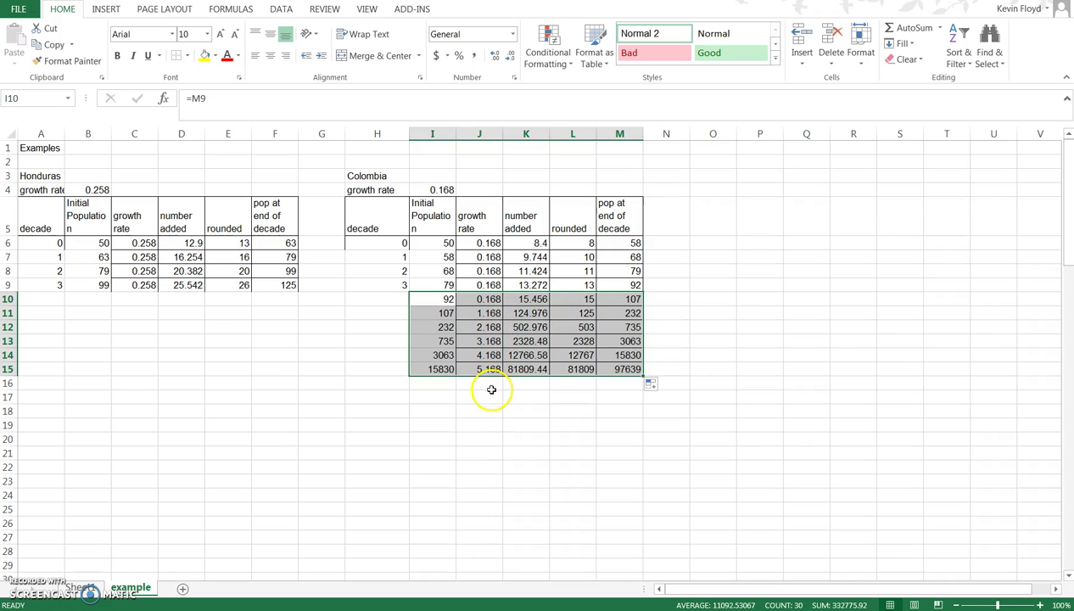
click(482, 297)
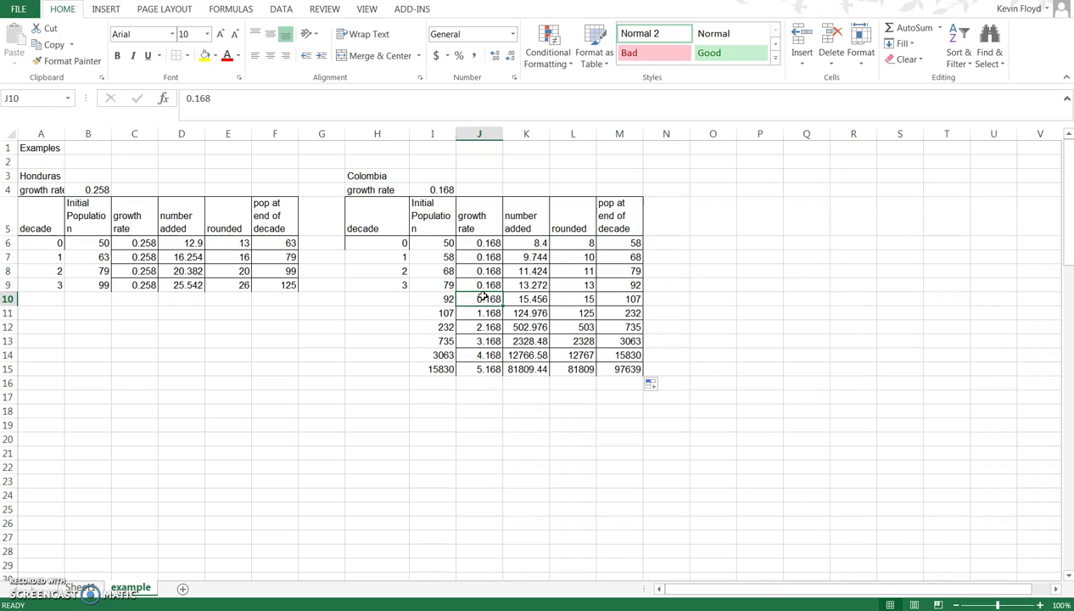
key(ctrl+c)
drag(480, 312, 479, 367)
key(ctrl+v)
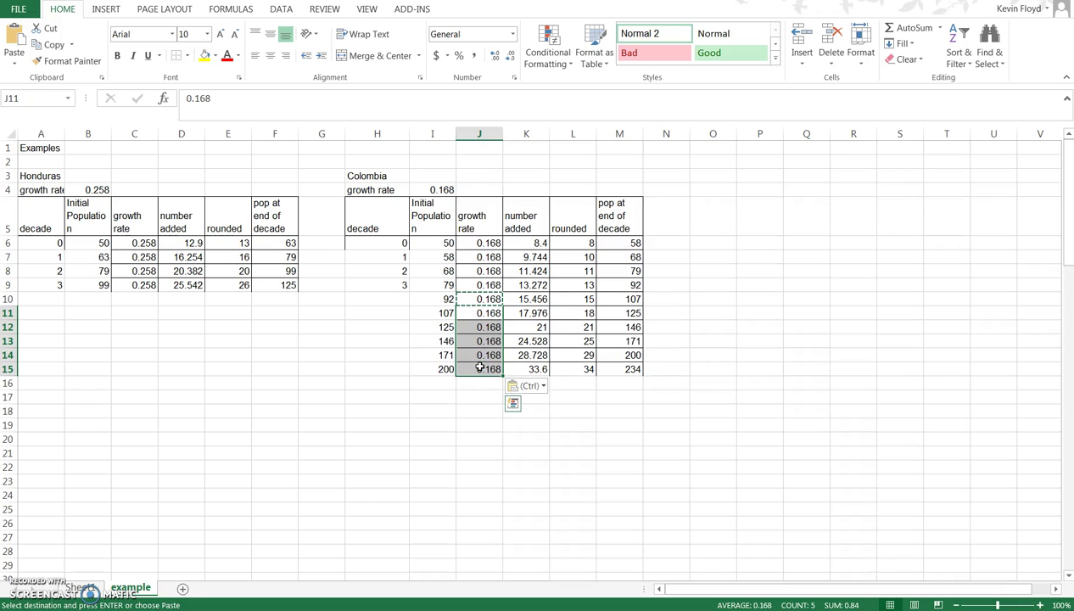
Step: Delete cells I11:M15 from the Colombia table, shifting the remaining cells up
click(441, 300)
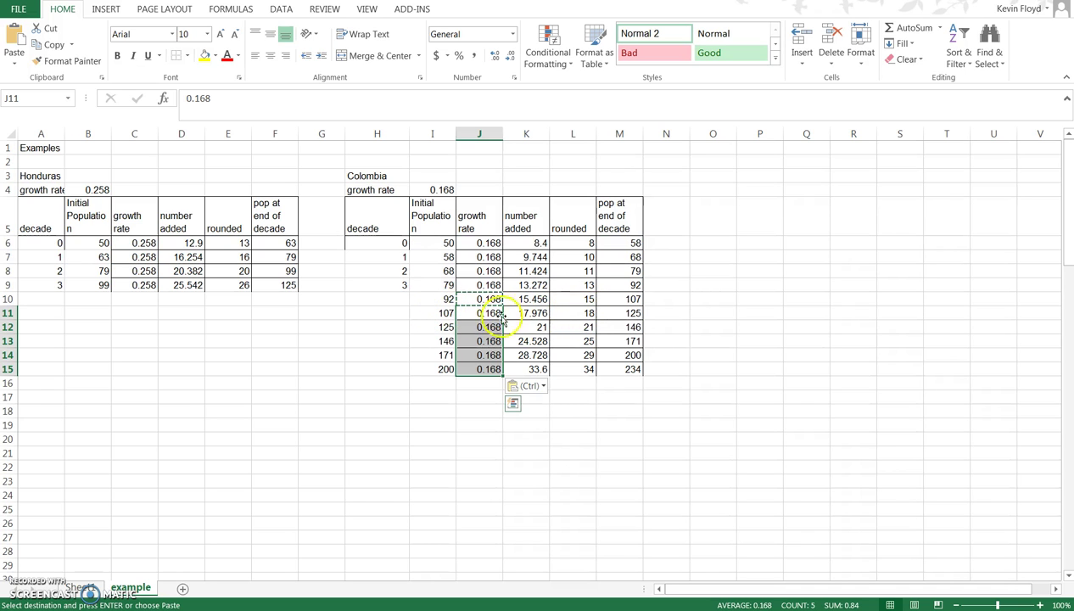
drag(436, 311, 628, 366)
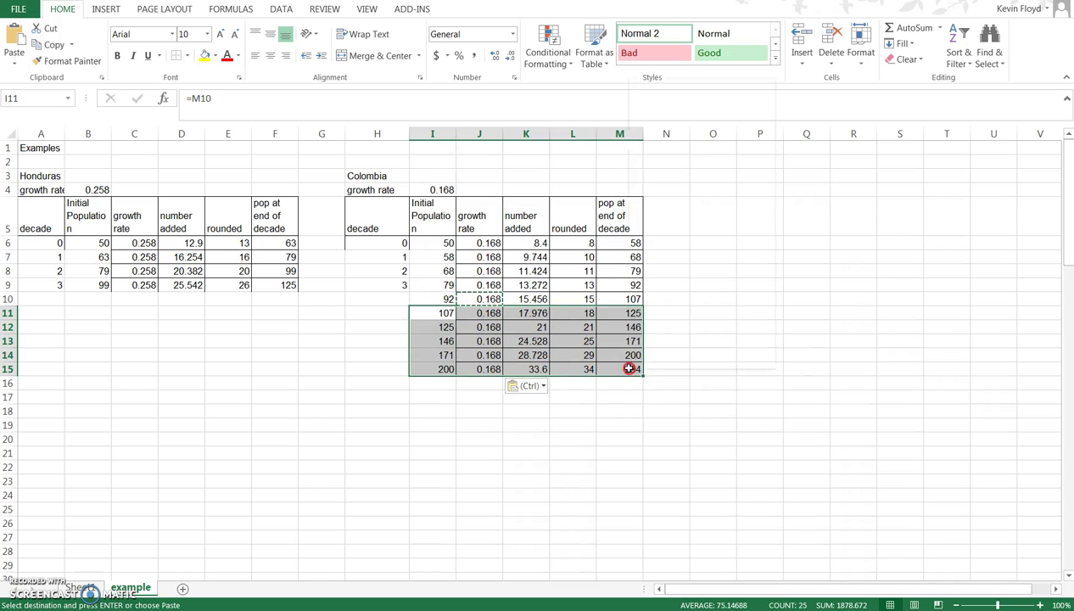
right_click(628, 365)
click(661, 196)
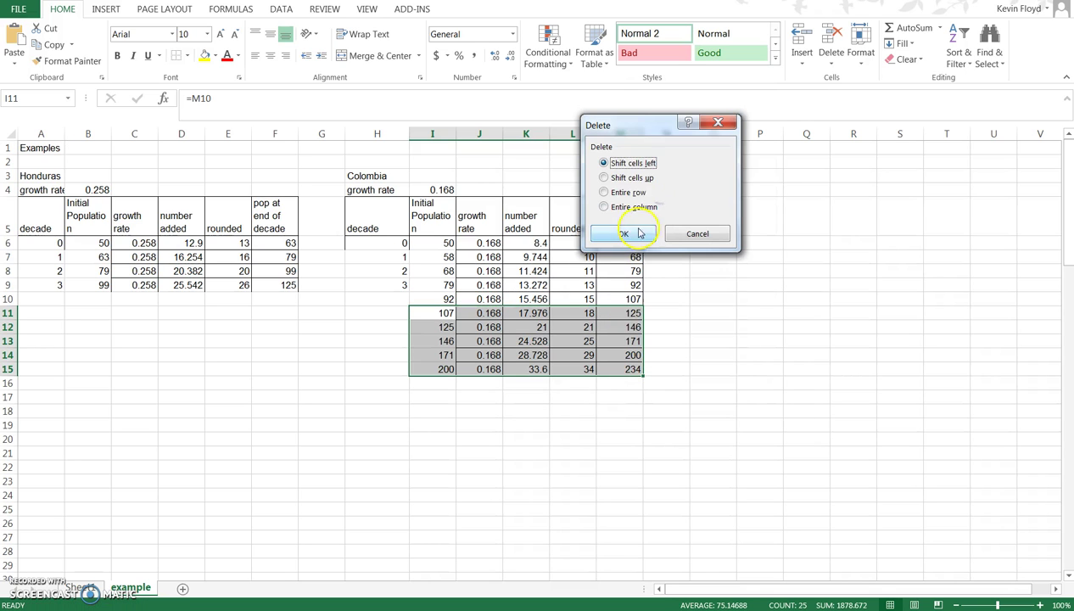
click(619, 173)
click(620, 231)
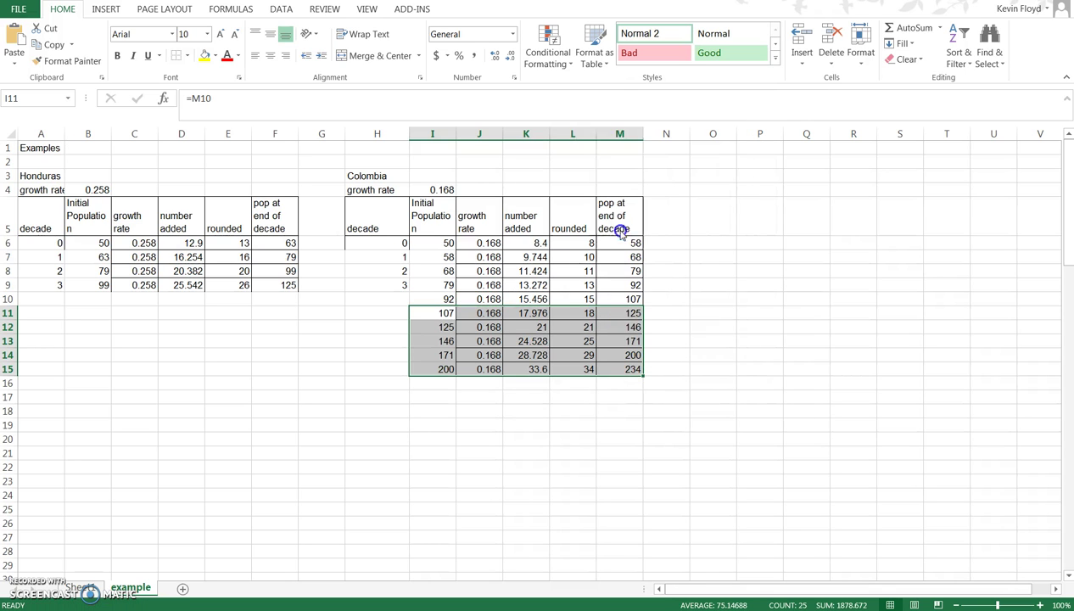
Step: Label the last row of the Colombia table as decade 4 in H10
click(382, 293)
text(4)
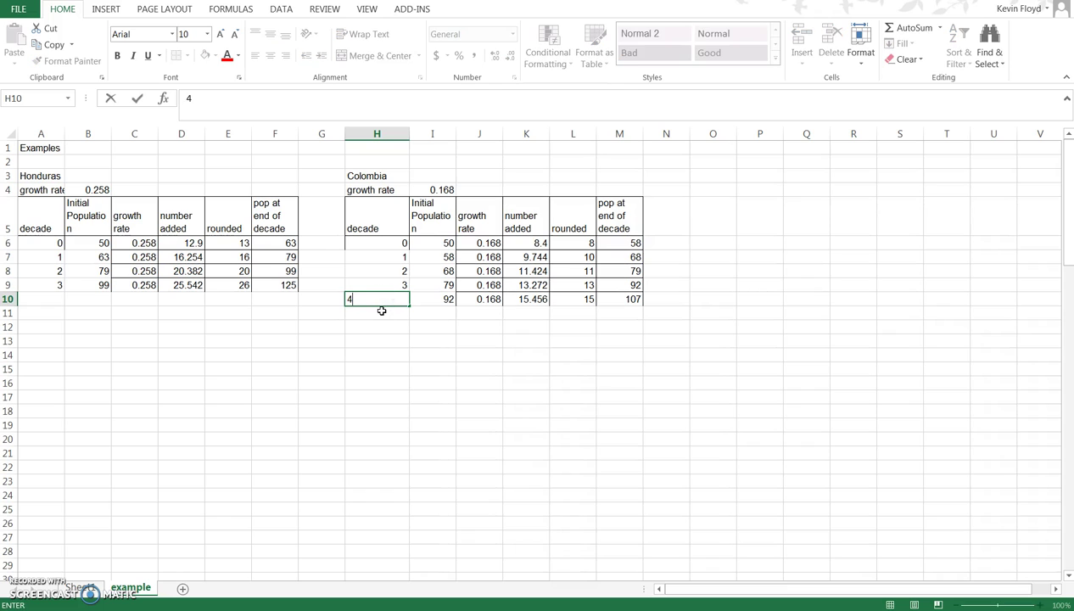
key(Return)
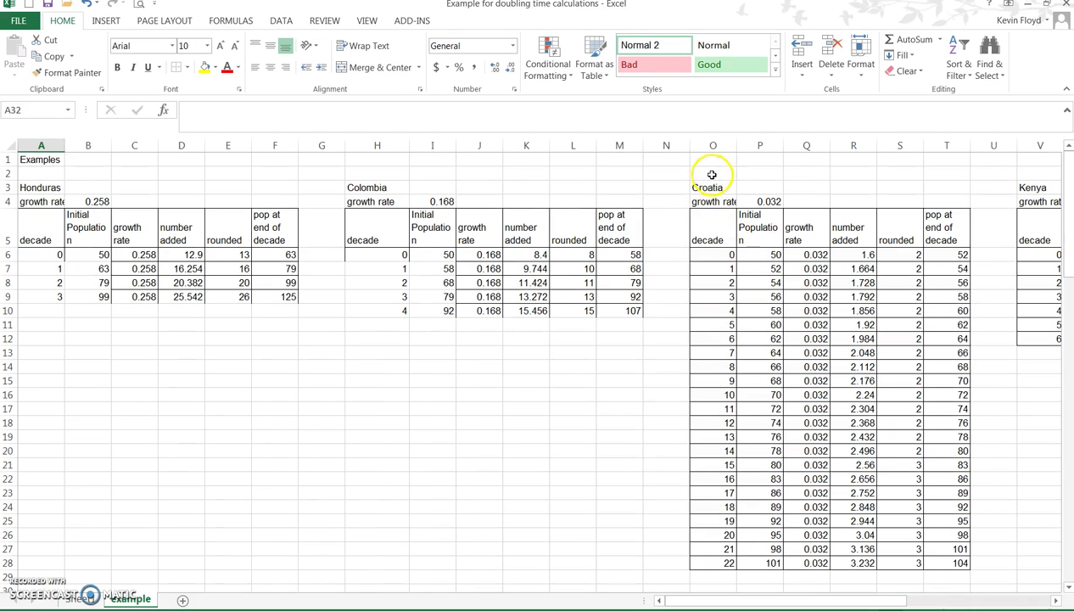
Step: Copy the Honduras heading from A3 into B29 to start a summary table below the country tables
drag(815, 600, 927, 602)
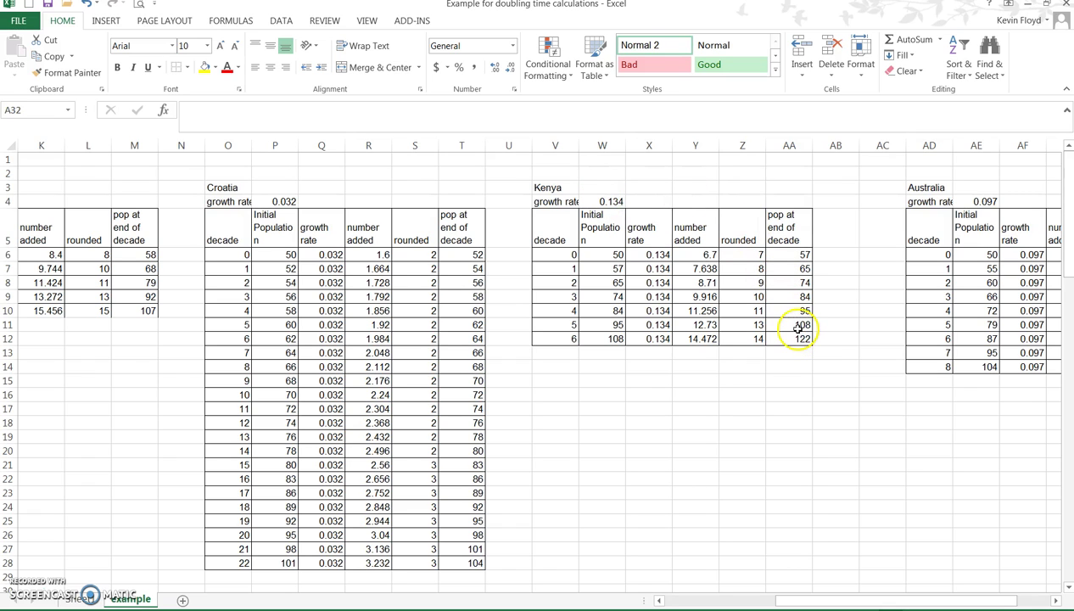
mouse_move(786, 599)
mouse_down()
mouse_move(683, 599)
mouse_move(784, 600)
mouse_up()
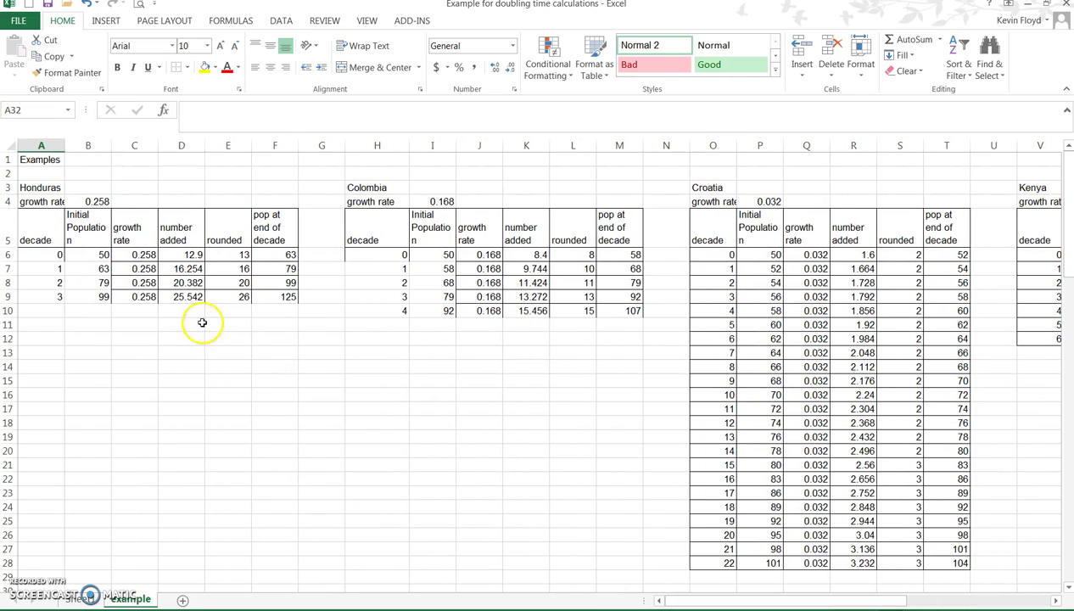
click(41, 188)
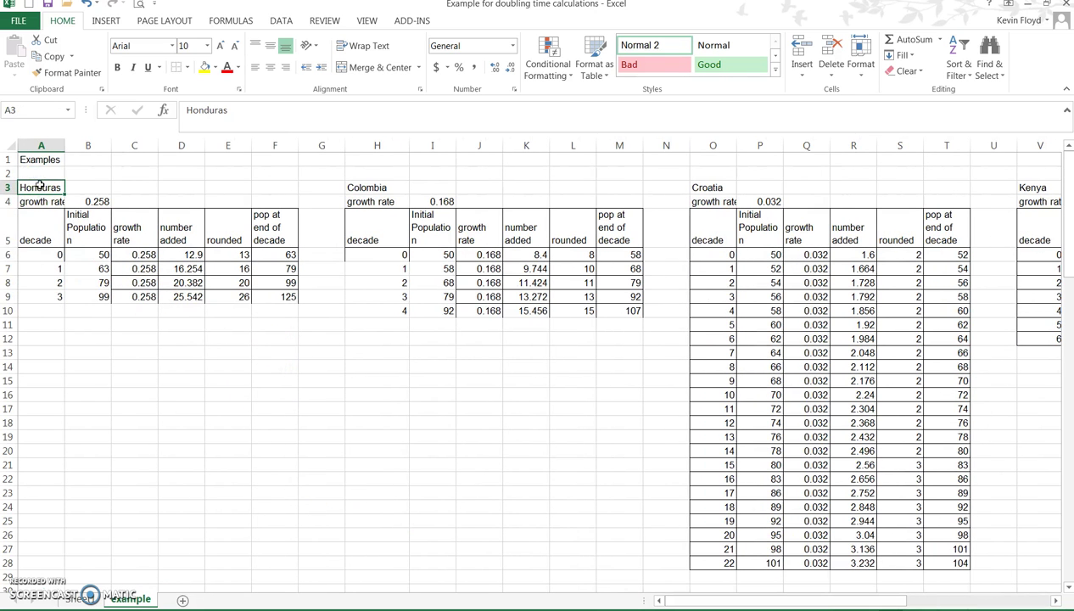
scroll(101, 398, down, 4)
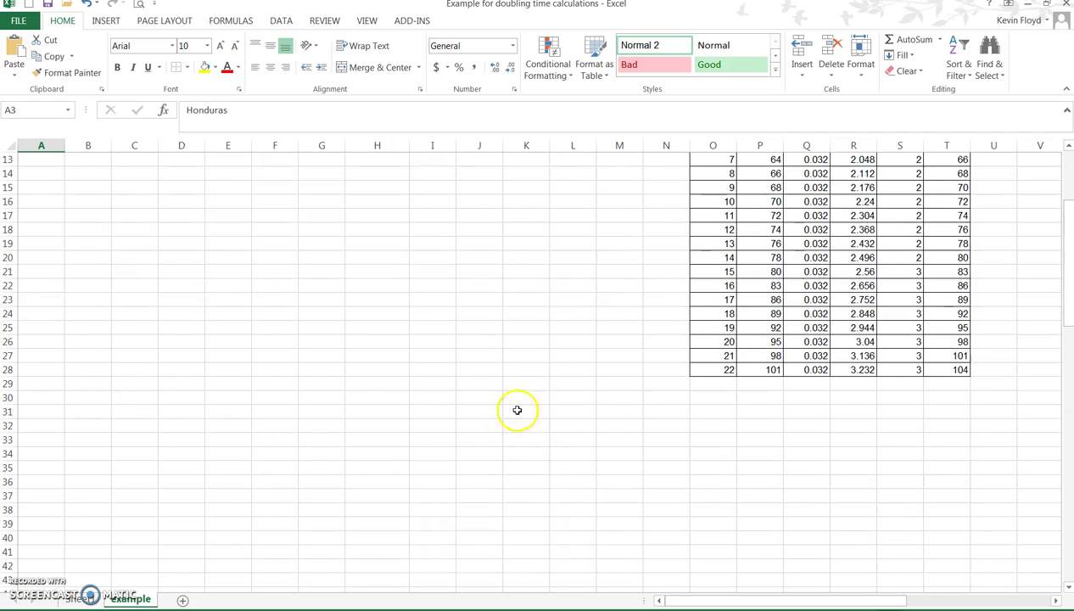
click(97, 383)
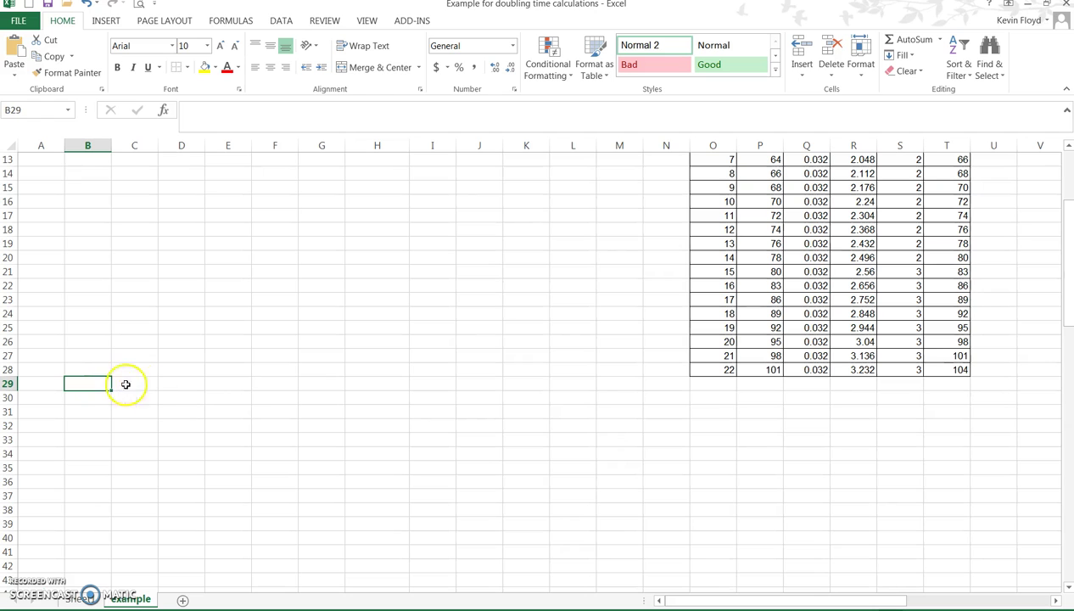
key(ctrl+v)
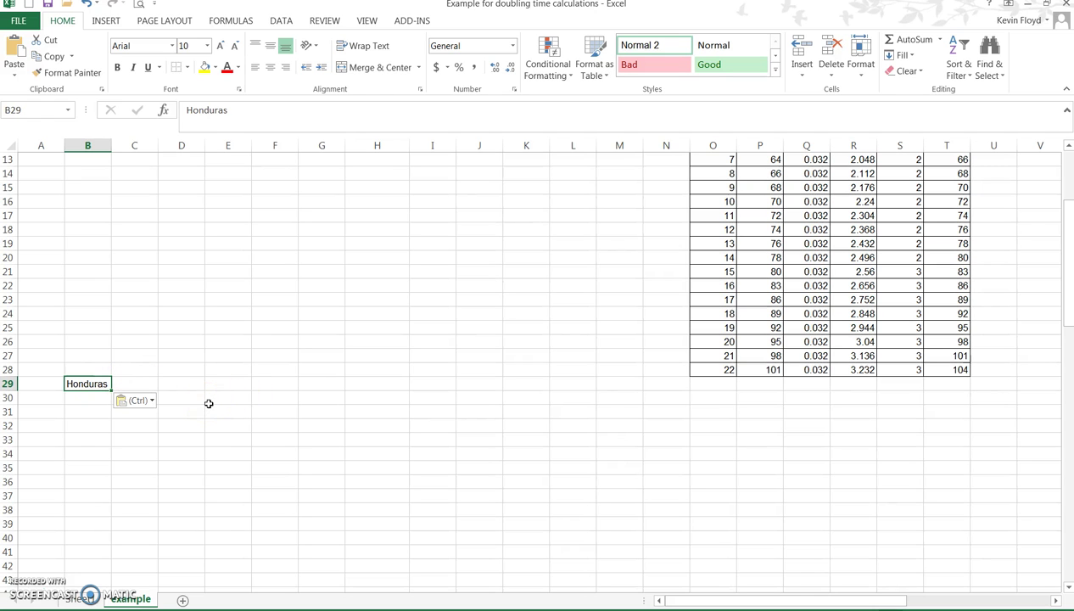
Step: Copy the Honduras decade column A5:A9 into the summary table and place it starting at A29
scroll(62, 415, up, 4)
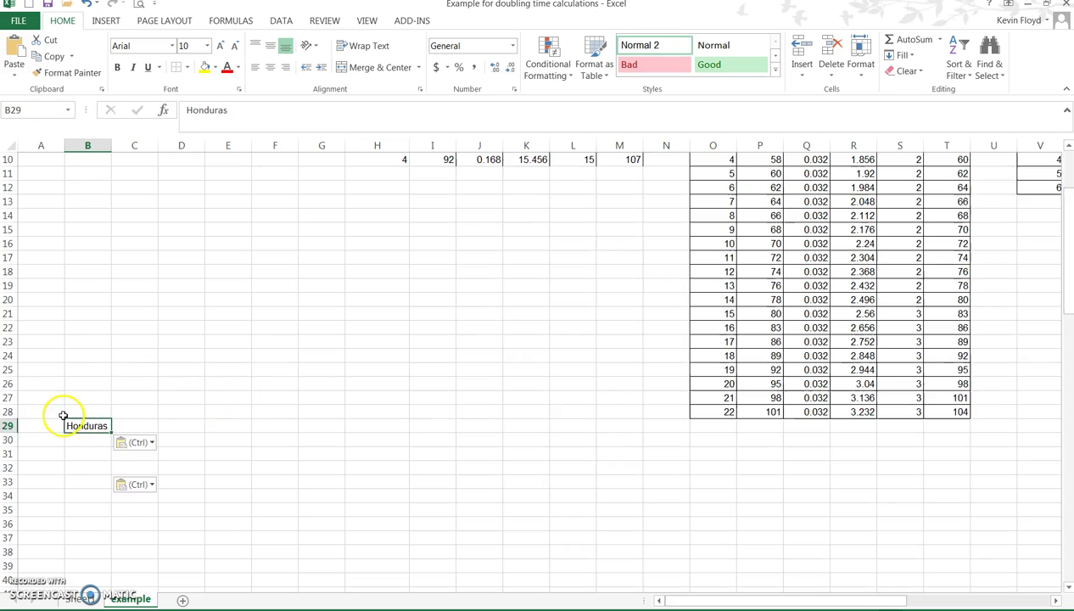
drag(35, 238, 32, 290)
key(ctrl+c)
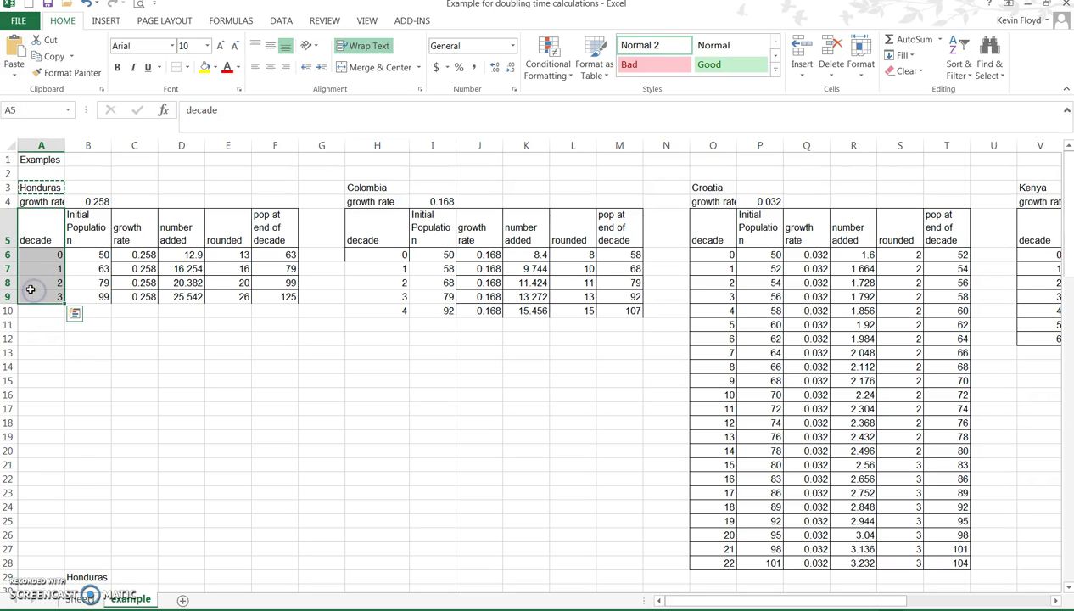
scroll(111, 320, down, 3)
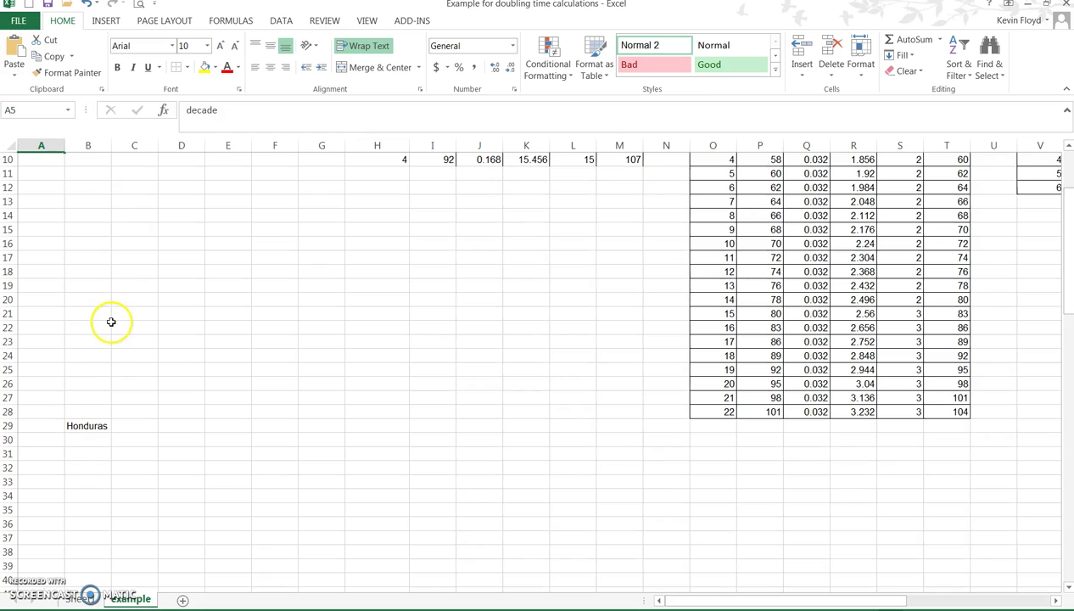
click(43, 439)
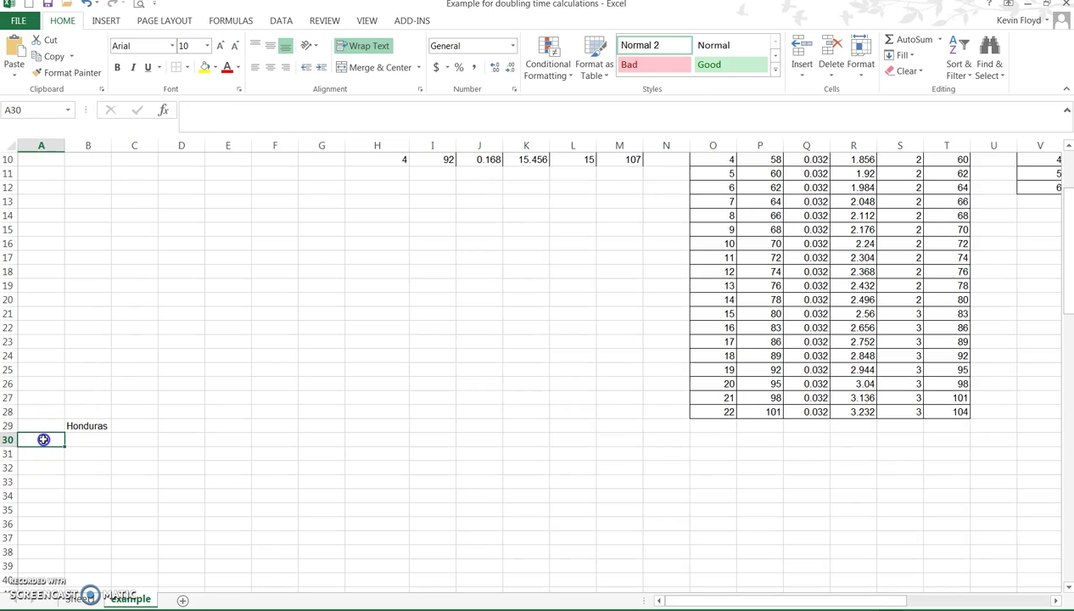
key(ctrl+v)
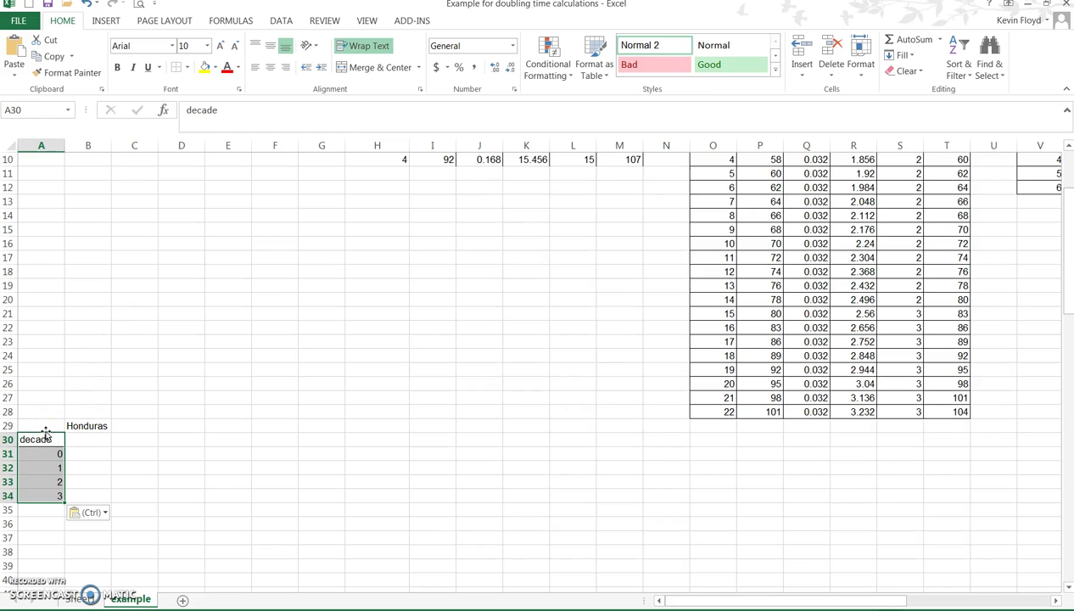
drag(56, 432, 58, 425)
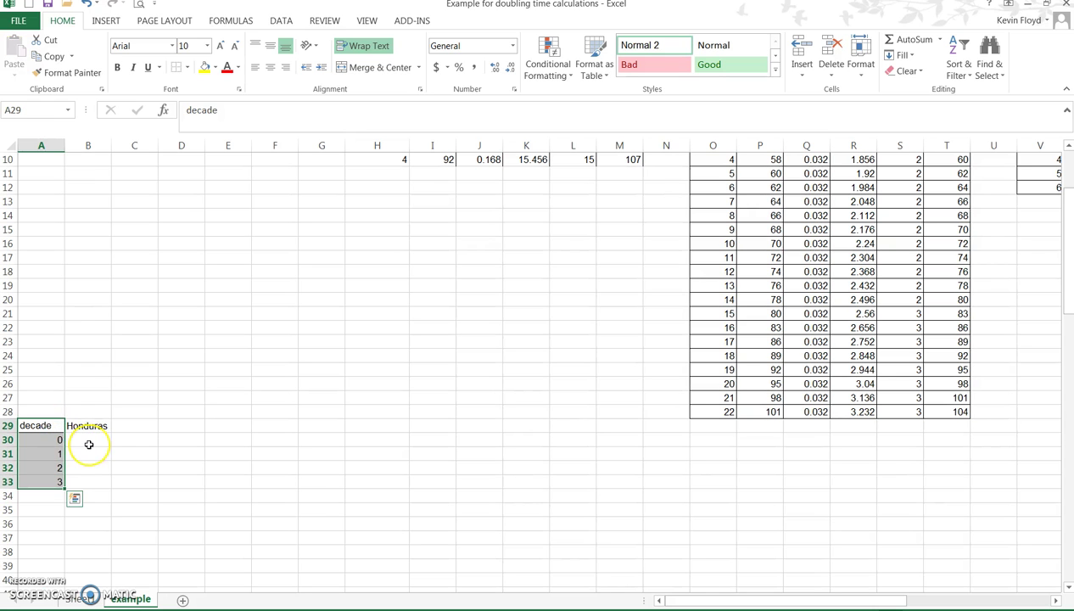
Step: Copy Honduras's end-of-decade populations from F6:F9 and paste only their values starting at B31
scroll(89, 435, up, 3)
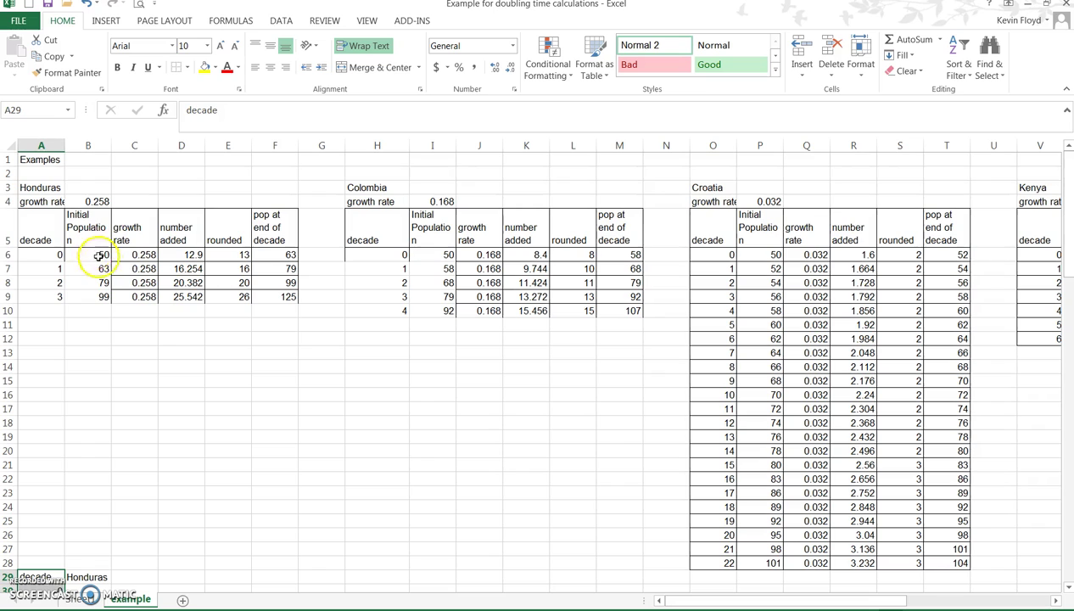
drag(287, 254, 285, 293)
key(ctrl+c)
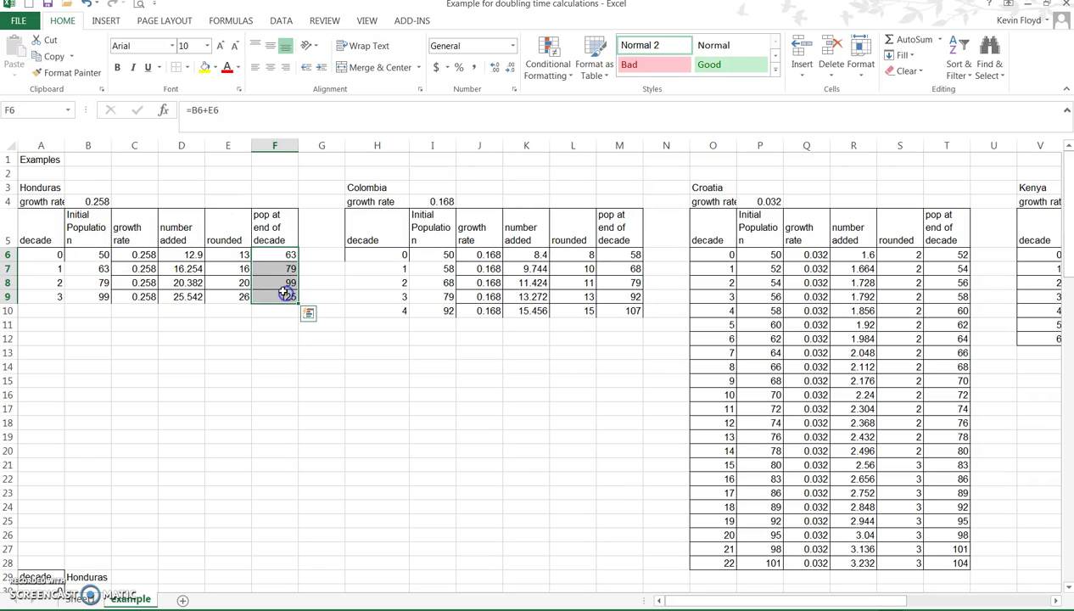
scroll(105, 266, down, 4)
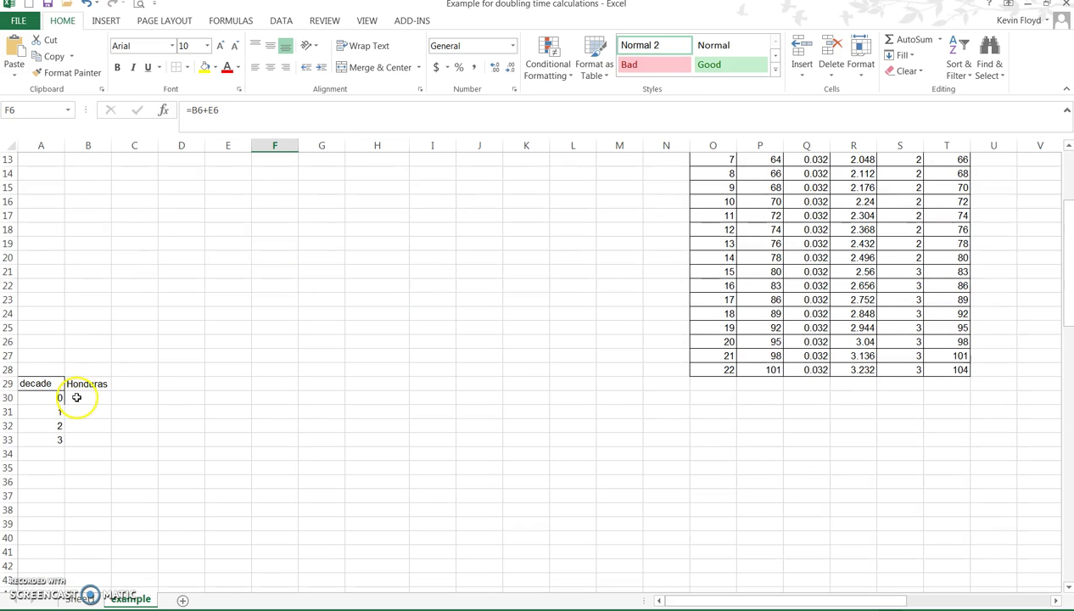
click(81, 413)
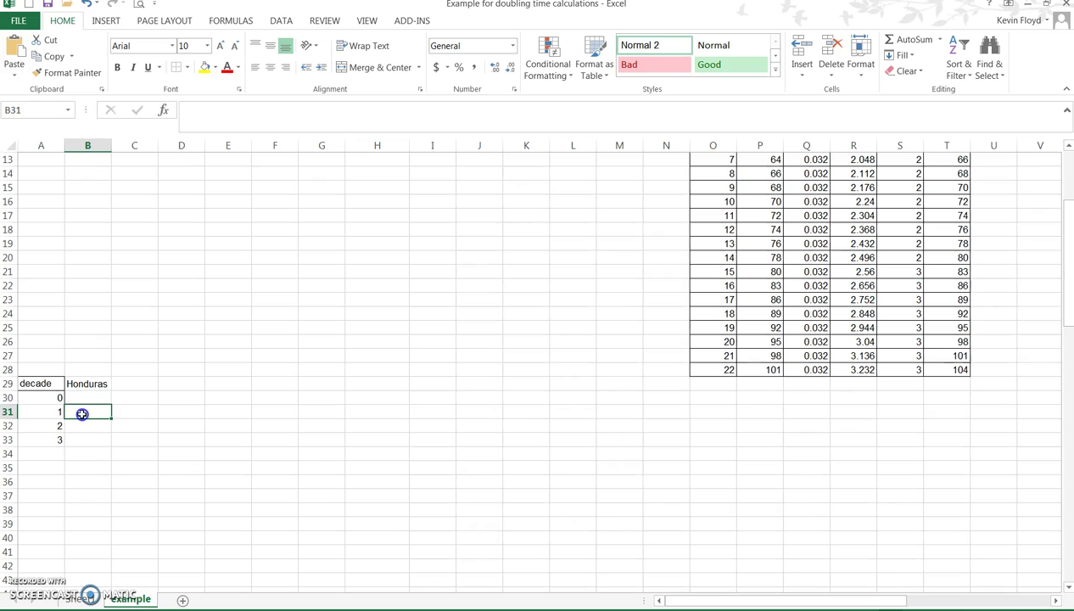
right_click(100, 410)
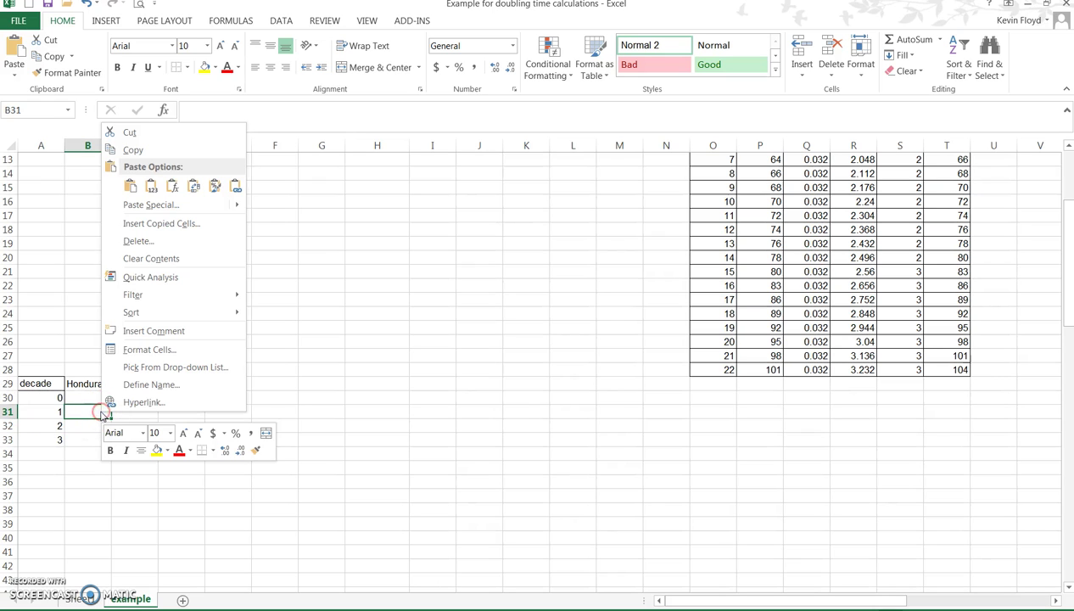
click(150, 189)
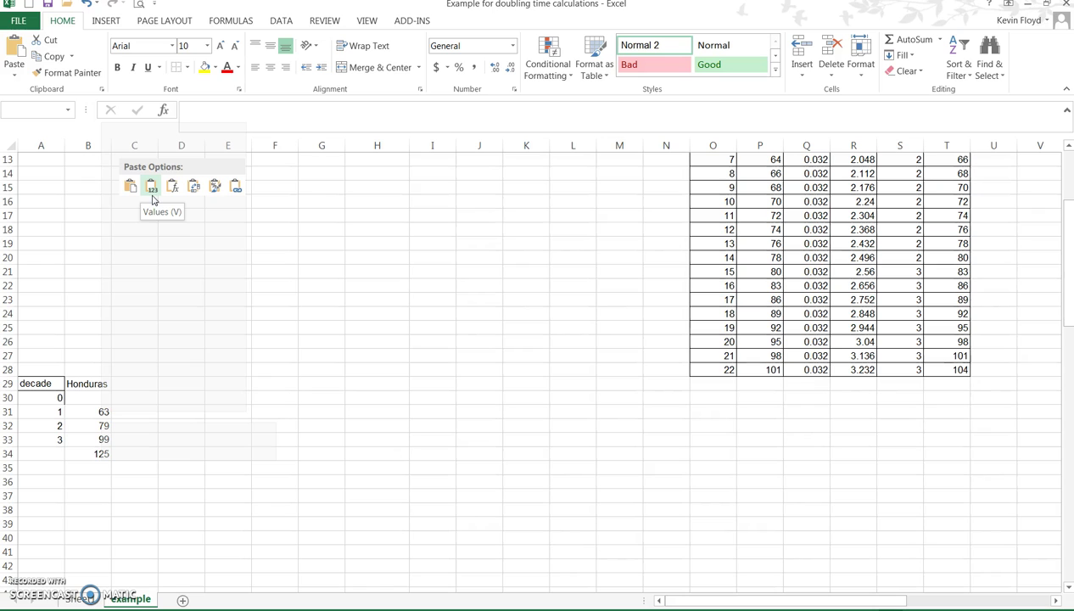
key(ctrl+z)
right_click(106, 412)
mouse_move(151, 206)
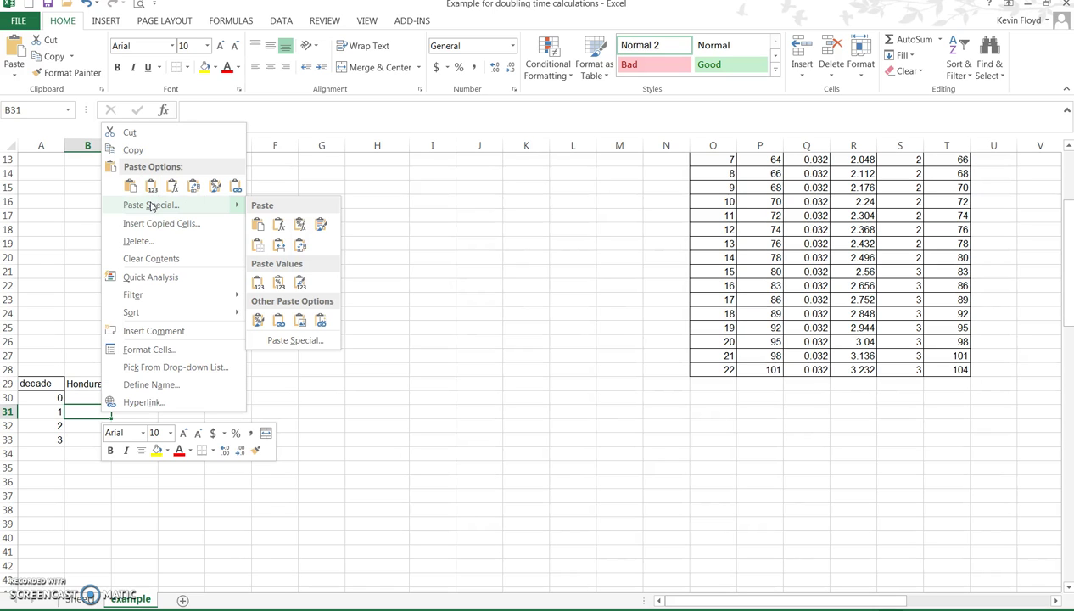
click(259, 284)
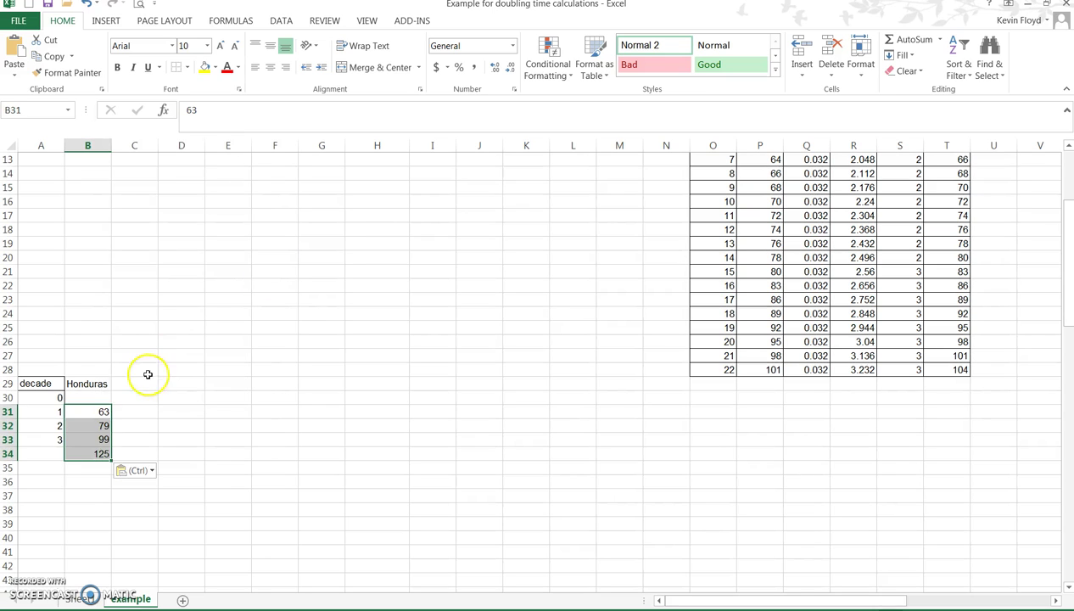
Step: Enter Honduras's starting population of 50 in B30 and add decade 4 in A34
click(102, 397)
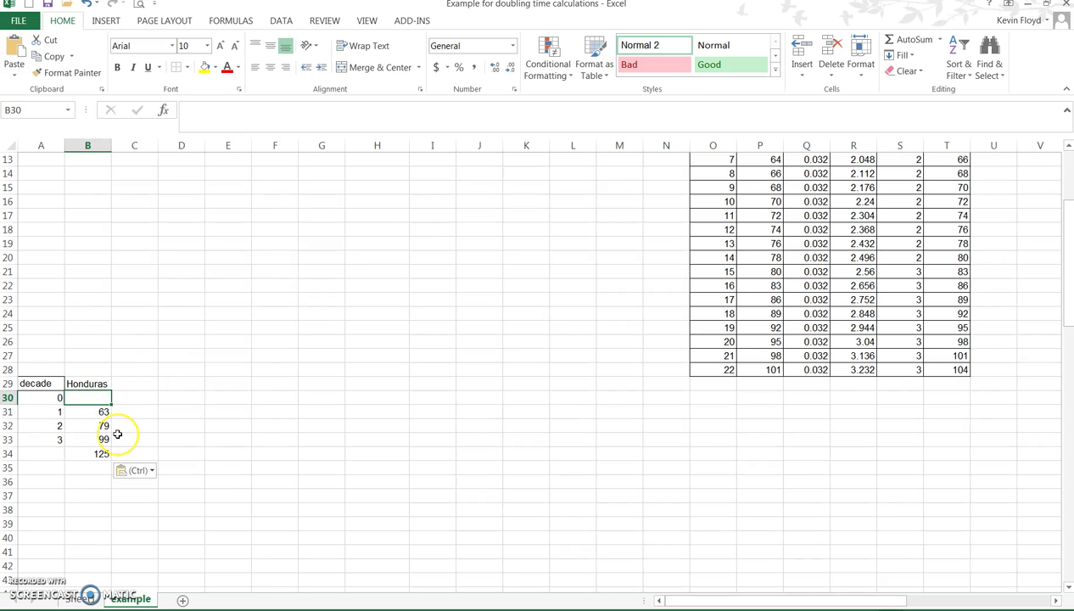
text(5)
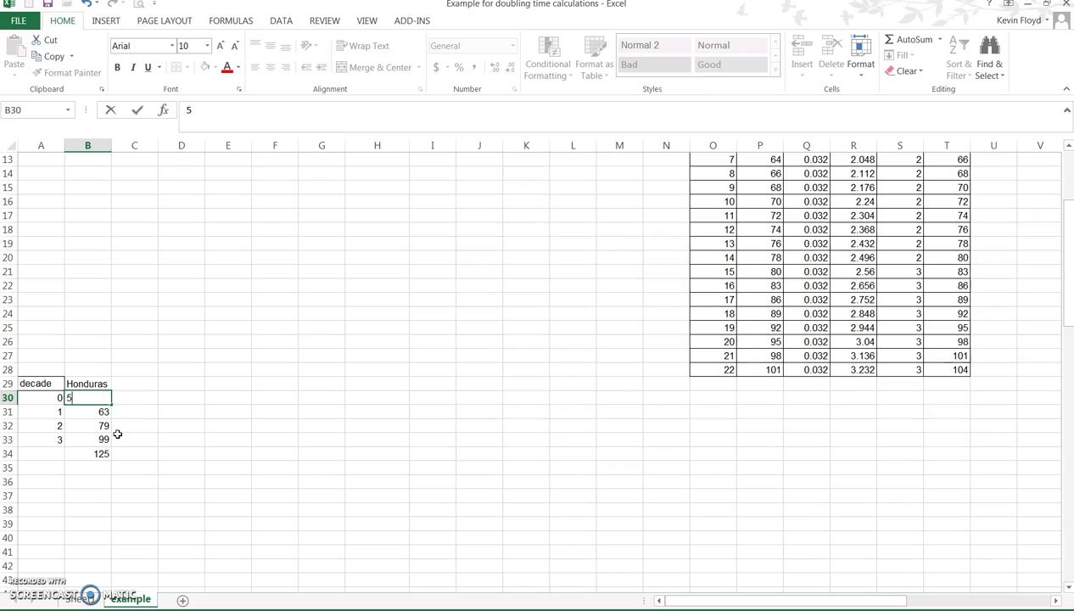
key(Return)
key(Return)
key(Return)
key(Return)
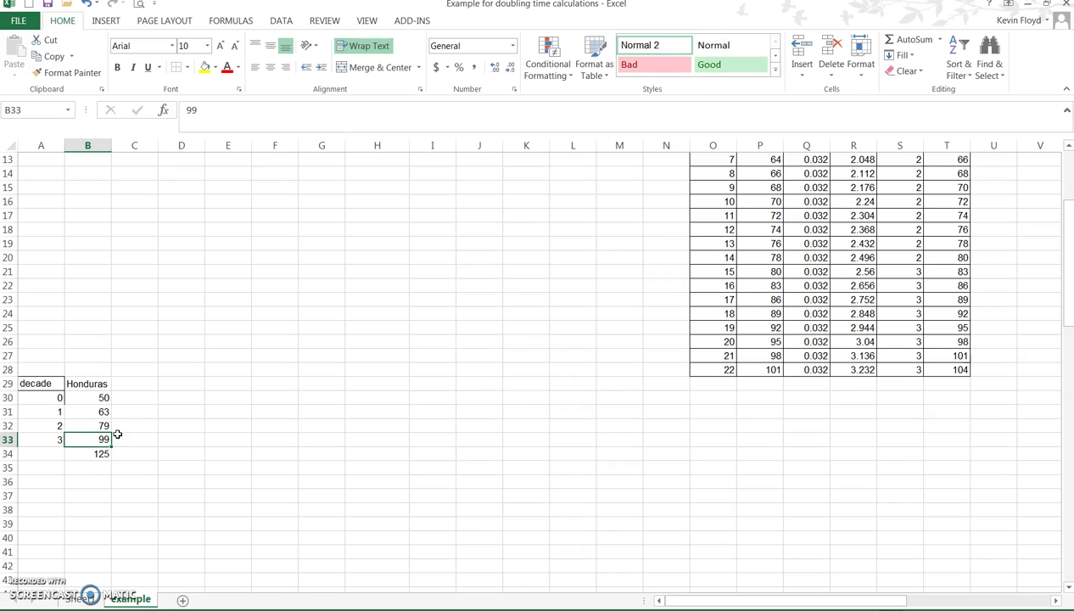
key(Left)
text(4)
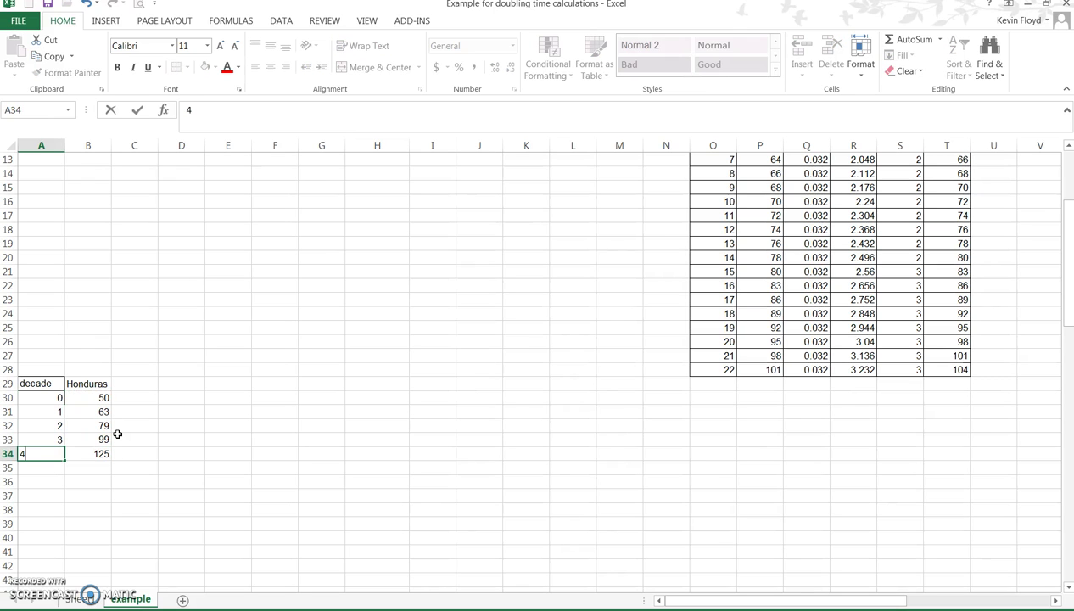
key(Right)
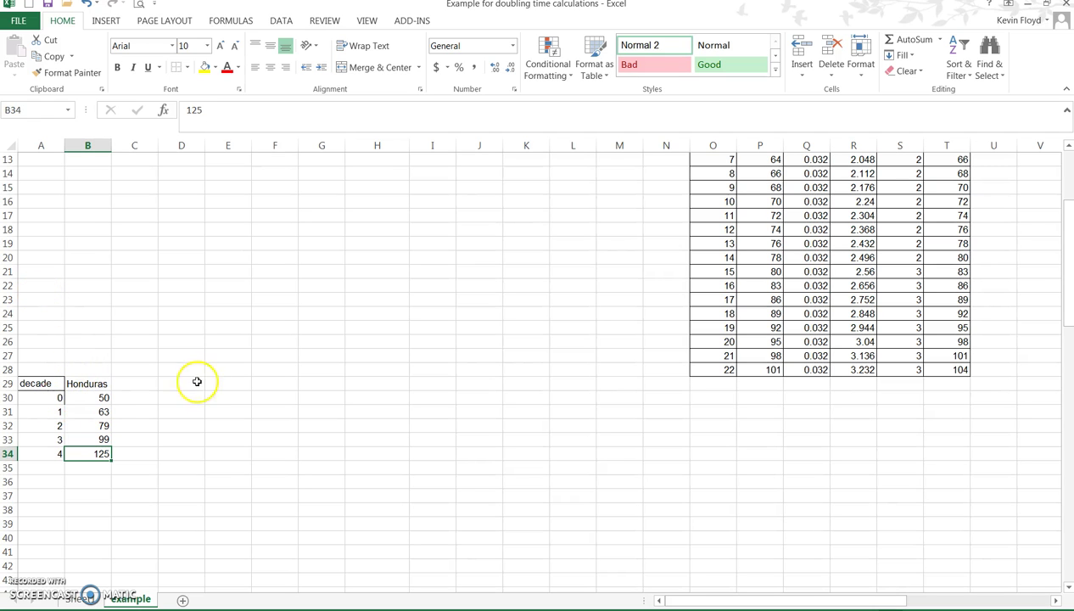
Step: Copy the Colombia heading from H3 into C29 and enter its starting population of 50 in C30
scroll(175, 415, up, 4)
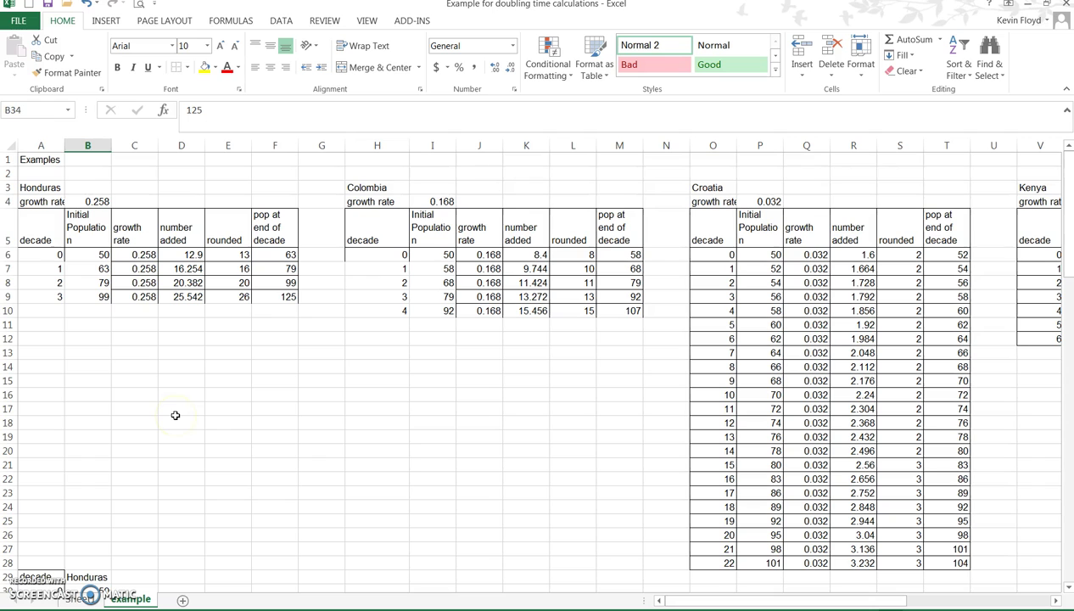
click(376, 188)
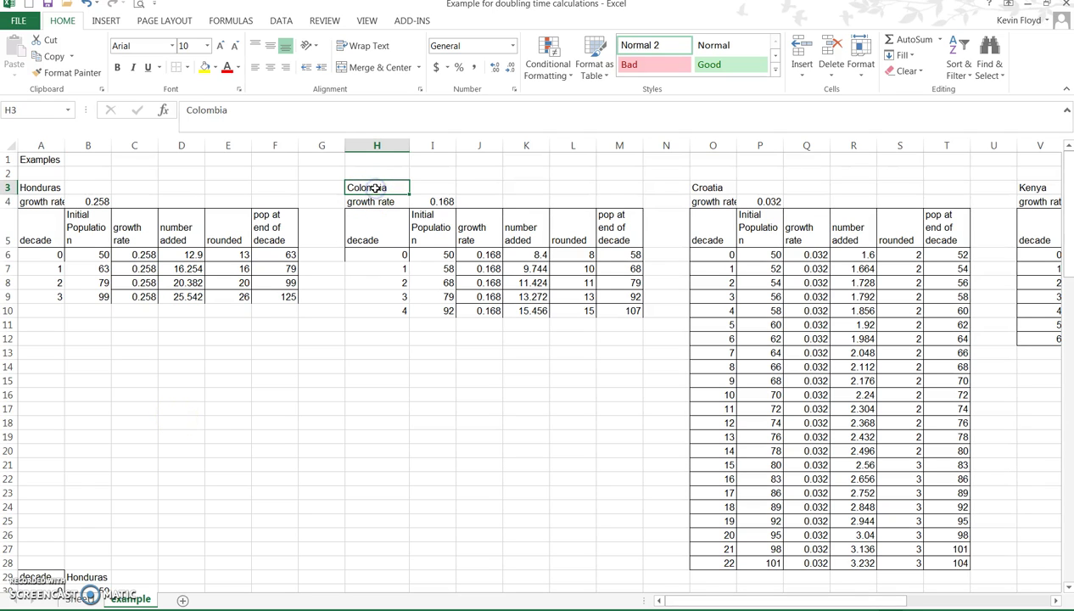
scroll(218, 460, down, 4)
click(127, 384)
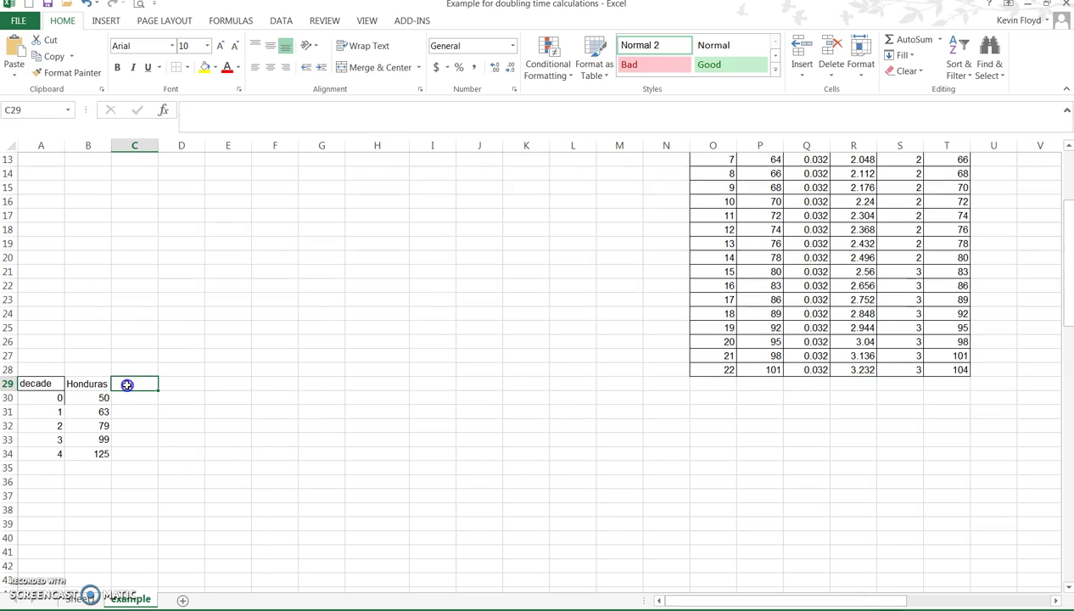
text(Colombia)
click(126, 397)
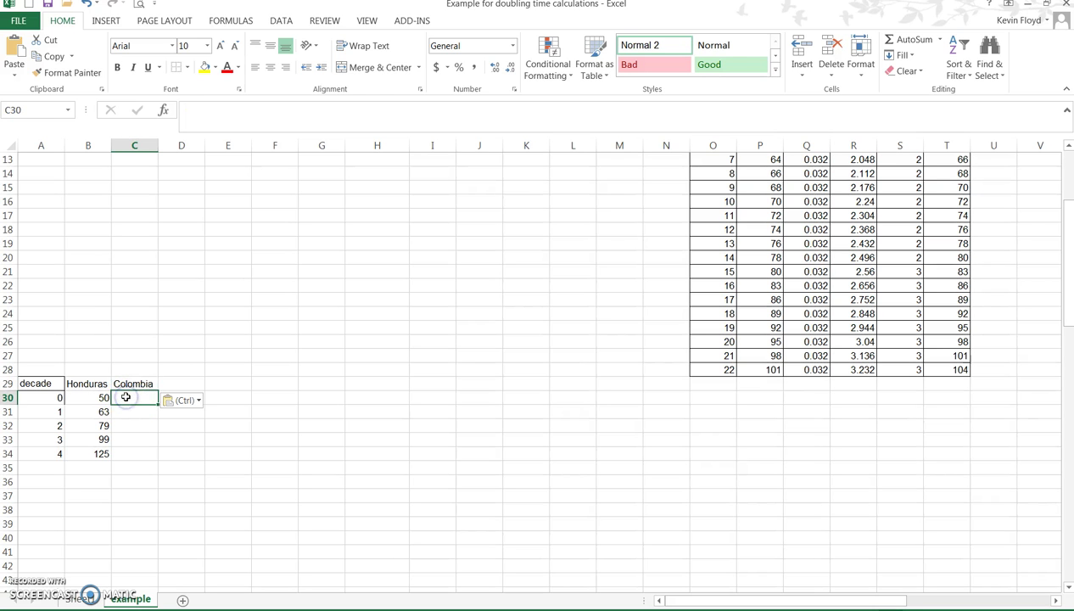
text(50)
click(388, 479)
Step: Copy Colombia's end-of-decade populations from M6:M10 and paste only their values starting at C31
scroll(418, 287, up, 4)
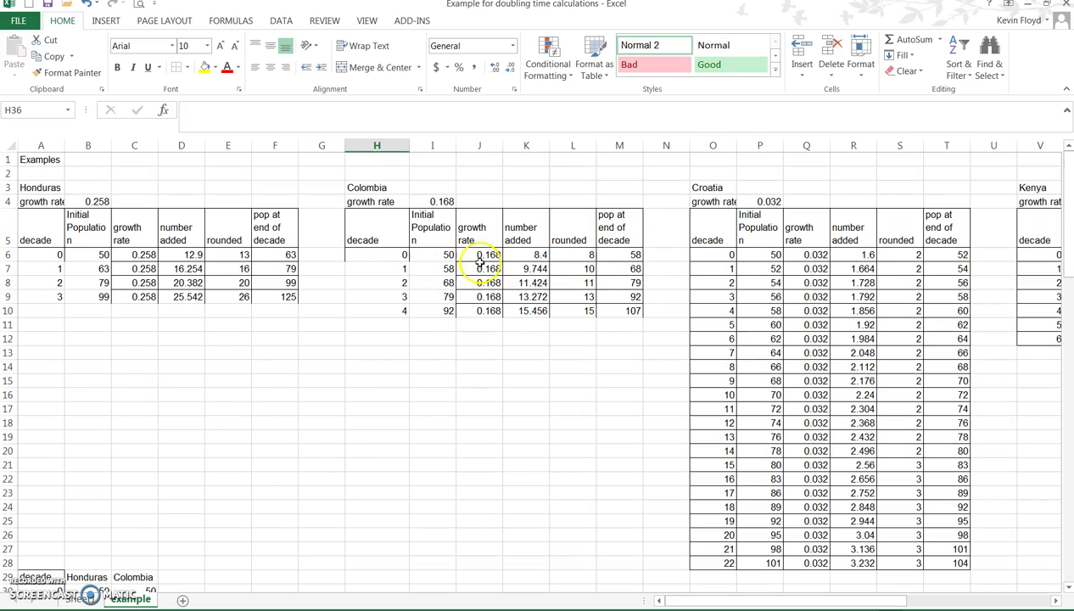
drag(633, 255, 628, 307)
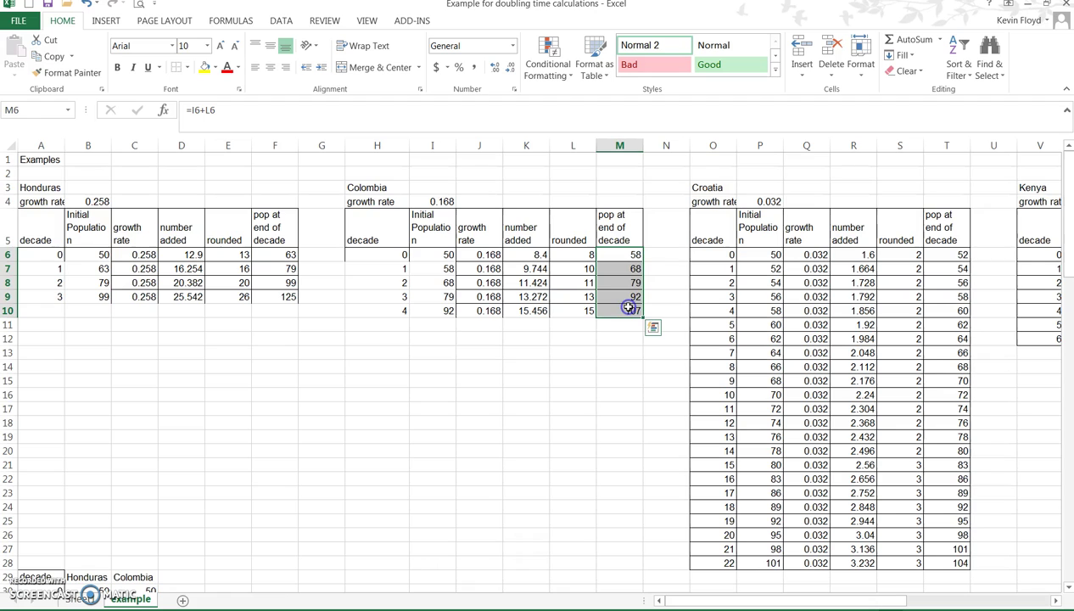
key(ctrl+c)
scroll(398, 373, down, 3)
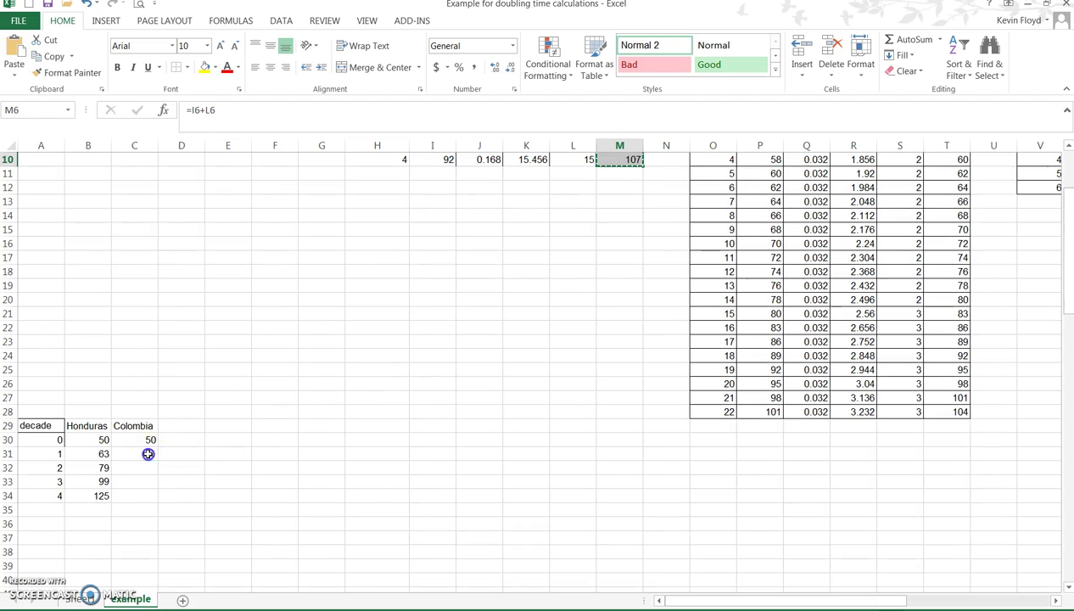
right_click(147, 453)
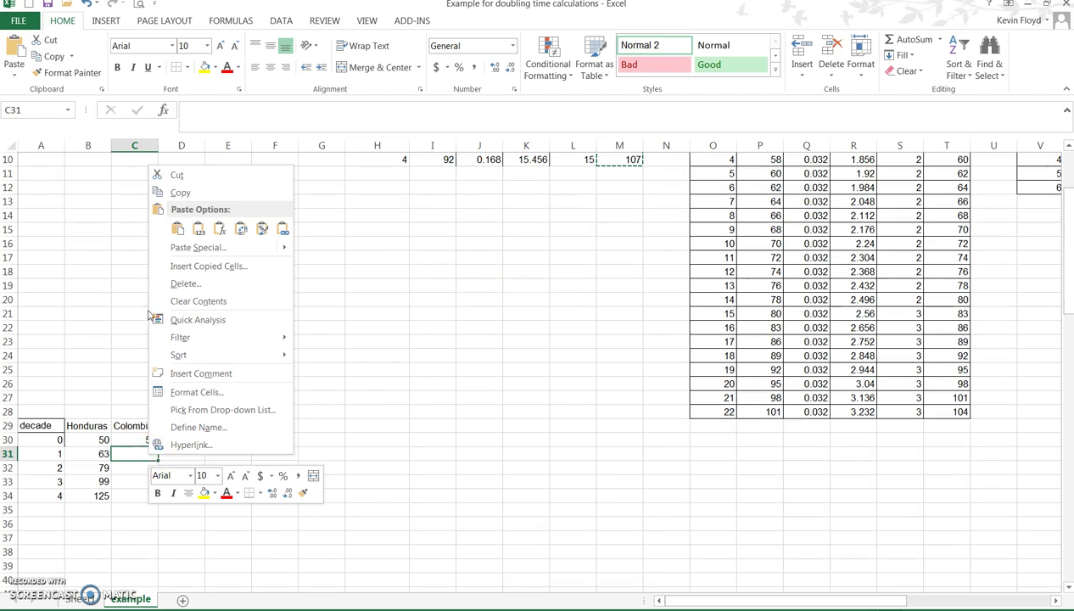
click(198, 229)
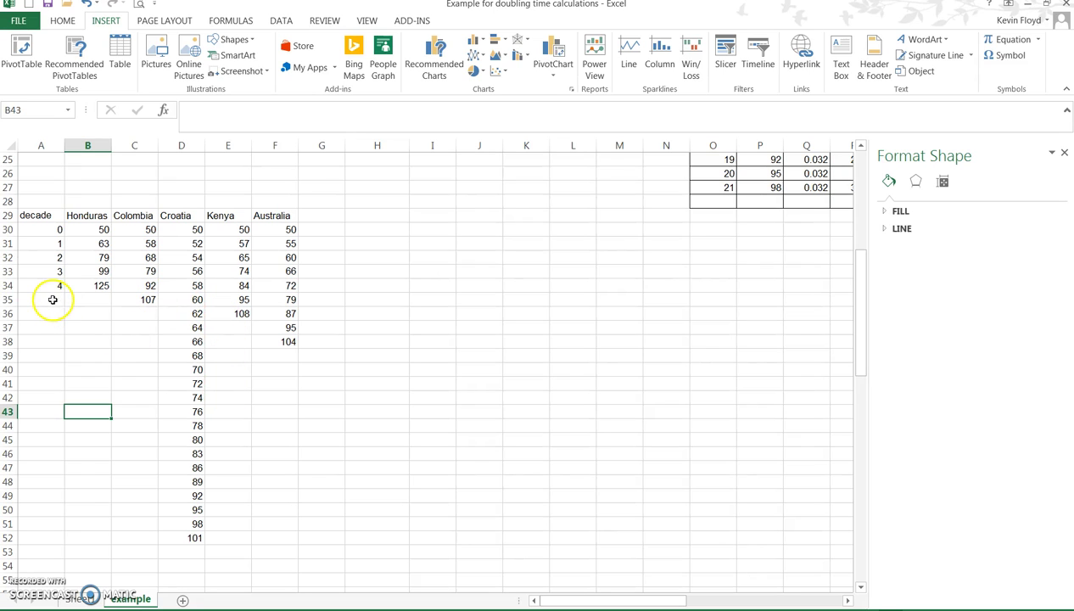
Step: Extend the summary table's decade series from A30:A34 down to decade 22 in A52
drag(49, 227, 48, 283)
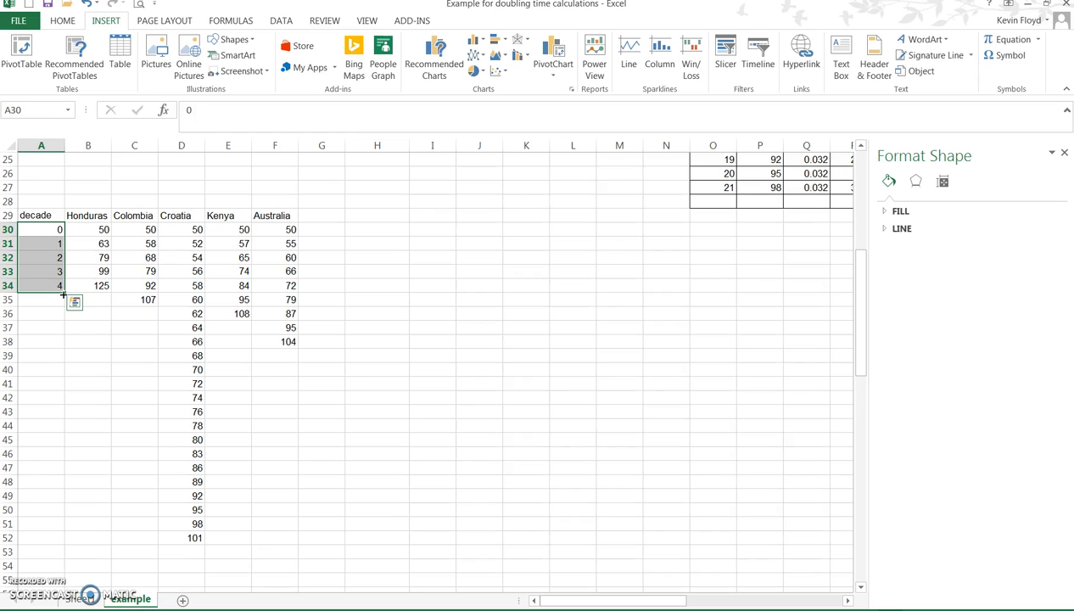
drag(63, 293, 49, 548)
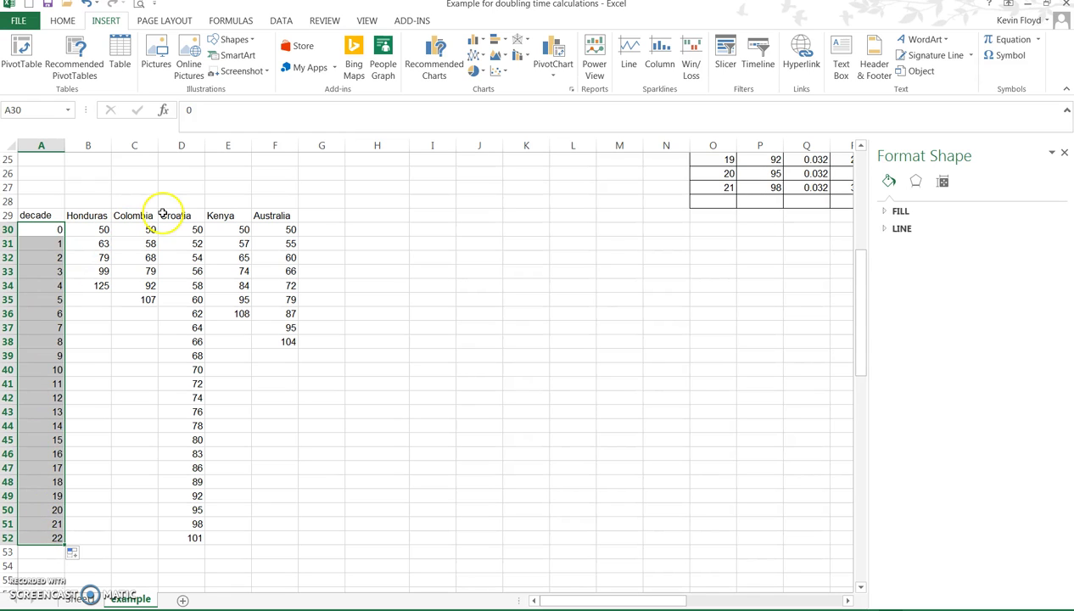
Step: Insert a scatter chart with straight lines and markers from A29:F52 and place it beside the table, clear of the data
click(38, 214)
drag(38, 215, 278, 537)
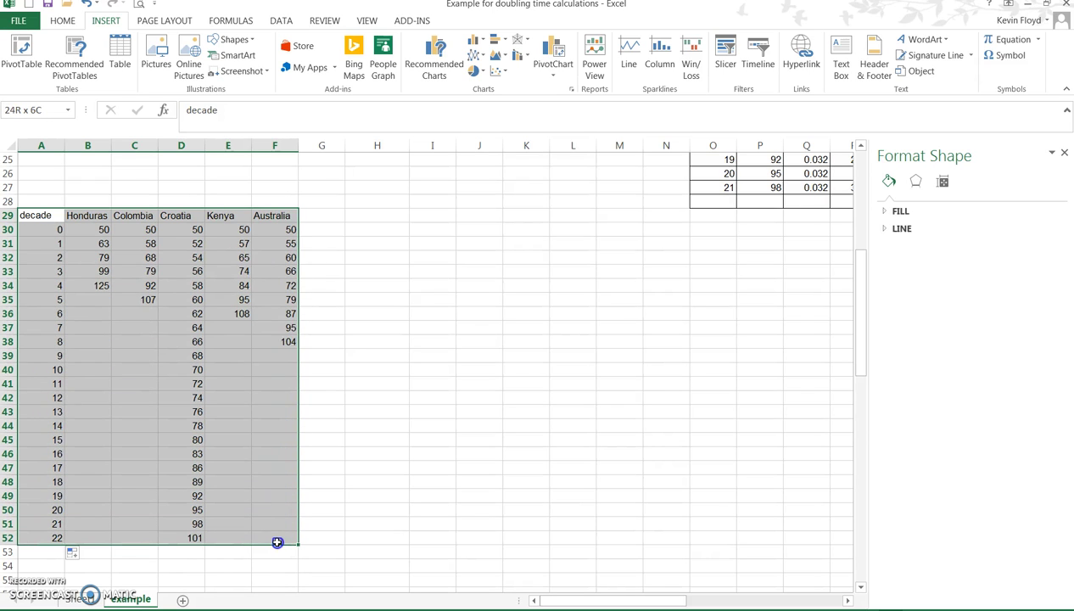
drag(277, 541, 276, 541)
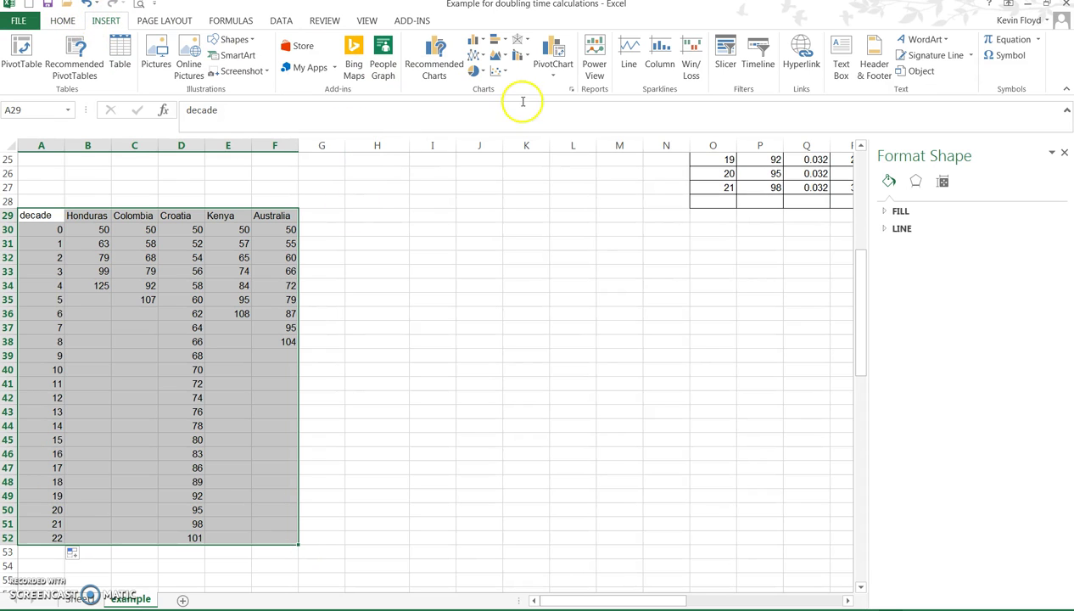
click(504, 76)
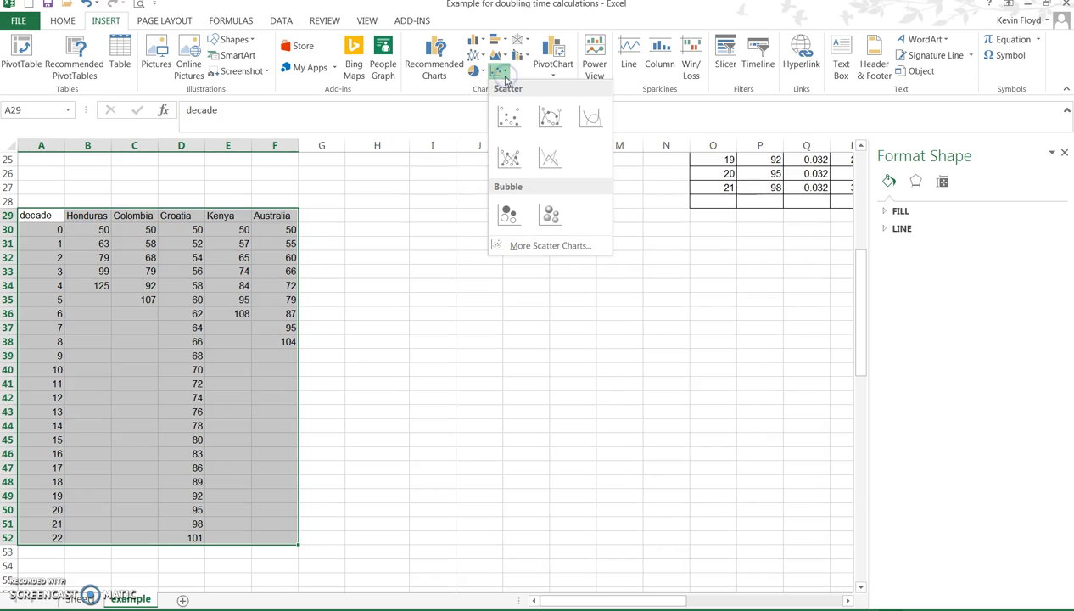
click(509, 159)
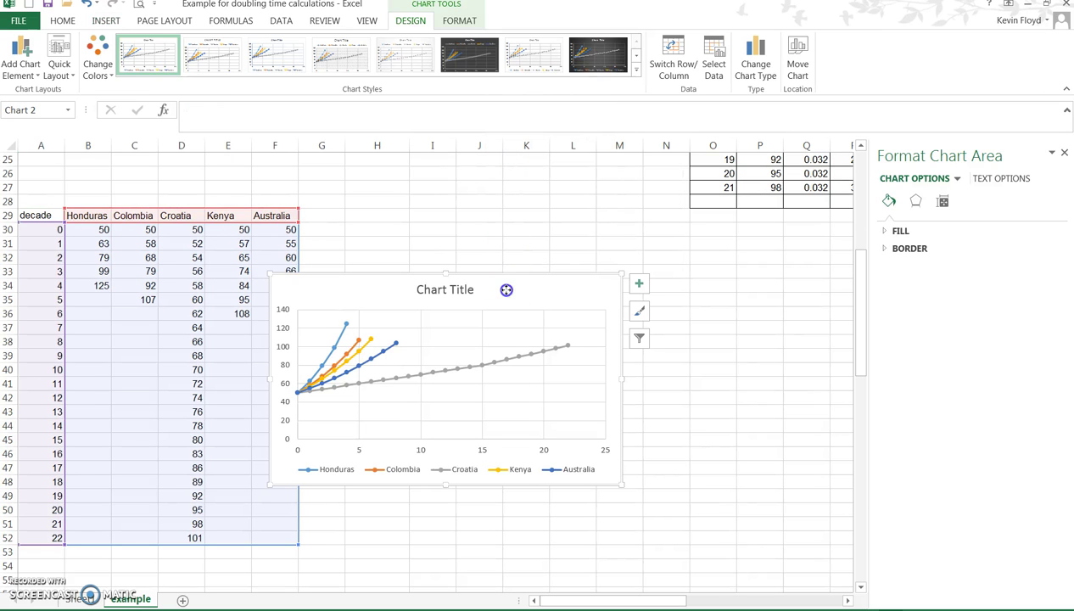
mouse_move(503, 290)
mouse_down()
mouse_move(553, 271)
mouse_move(596, 271)
mouse_up()
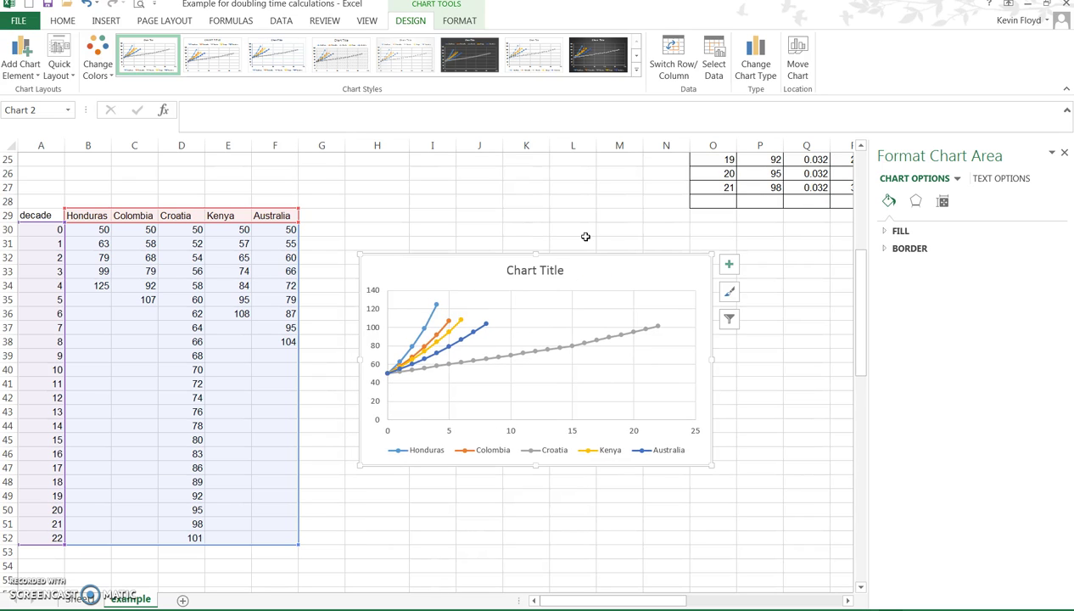
Step: Set the chart title to "Population doubling times"
click(557, 270)
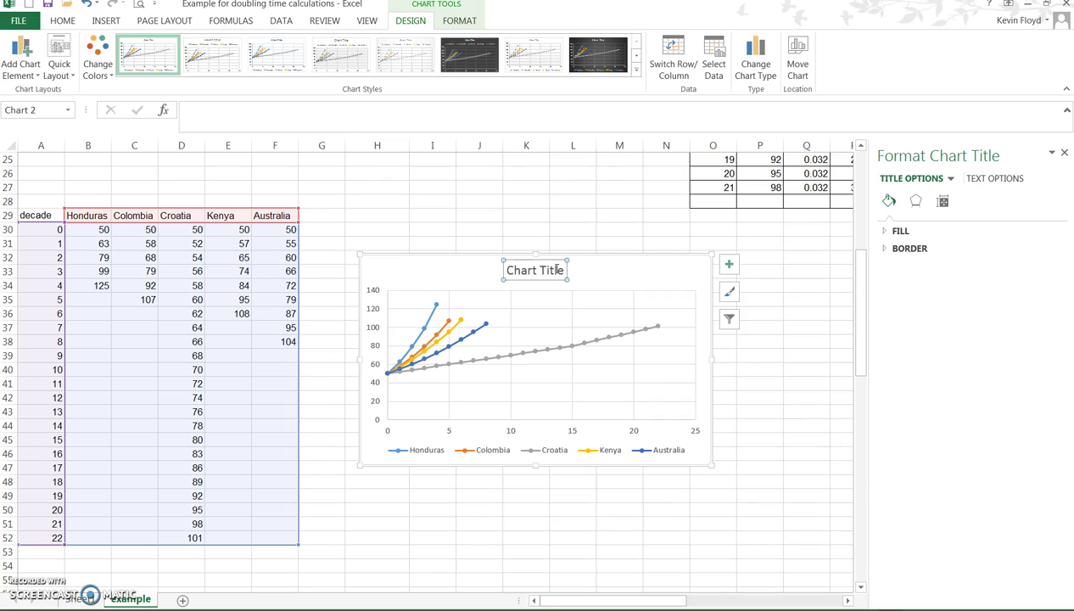
text(Population doubling times)
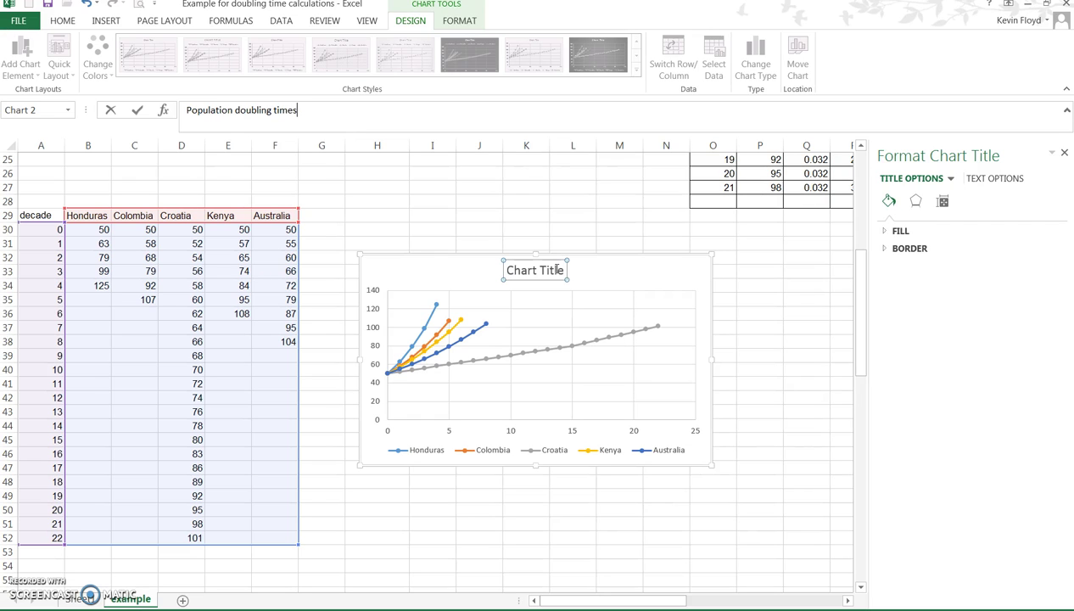
key(Return)
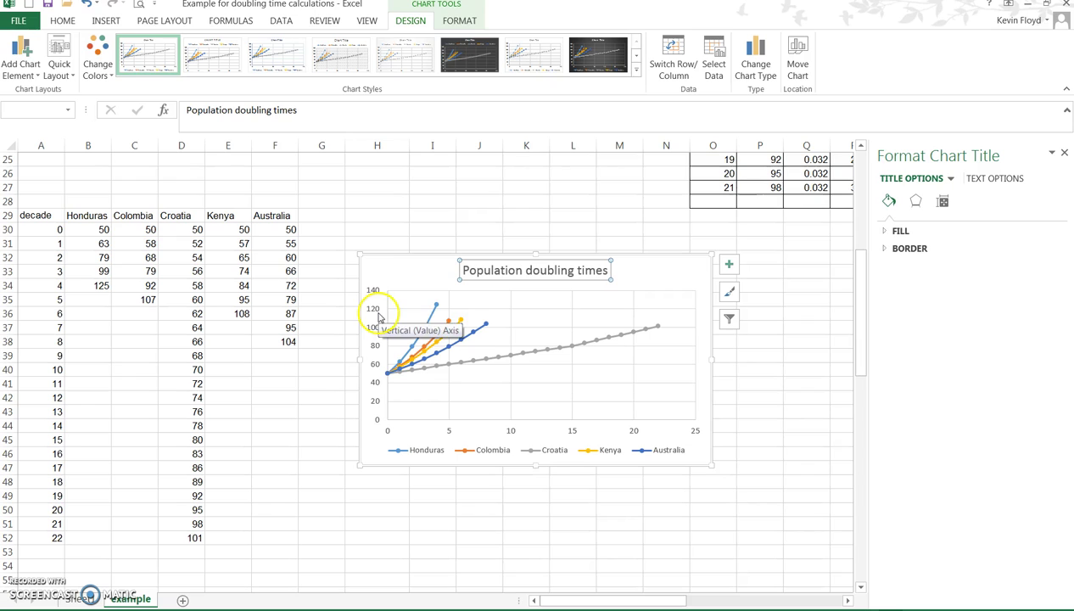
click(381, 391)
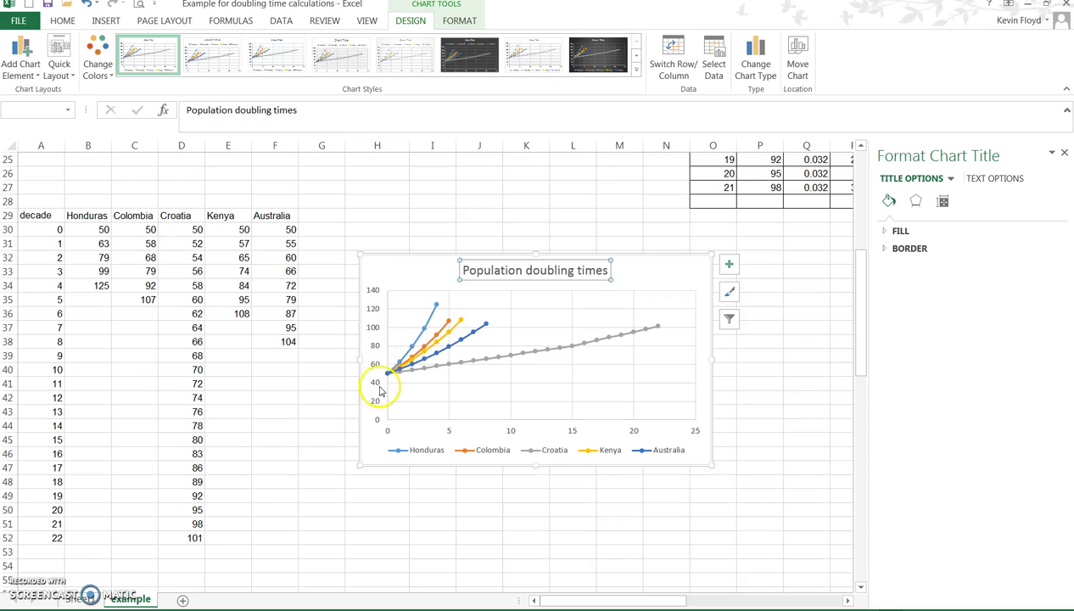
Step: Add axis titles to the chart and set the vertical one to "Number of people"
click(727, 265)
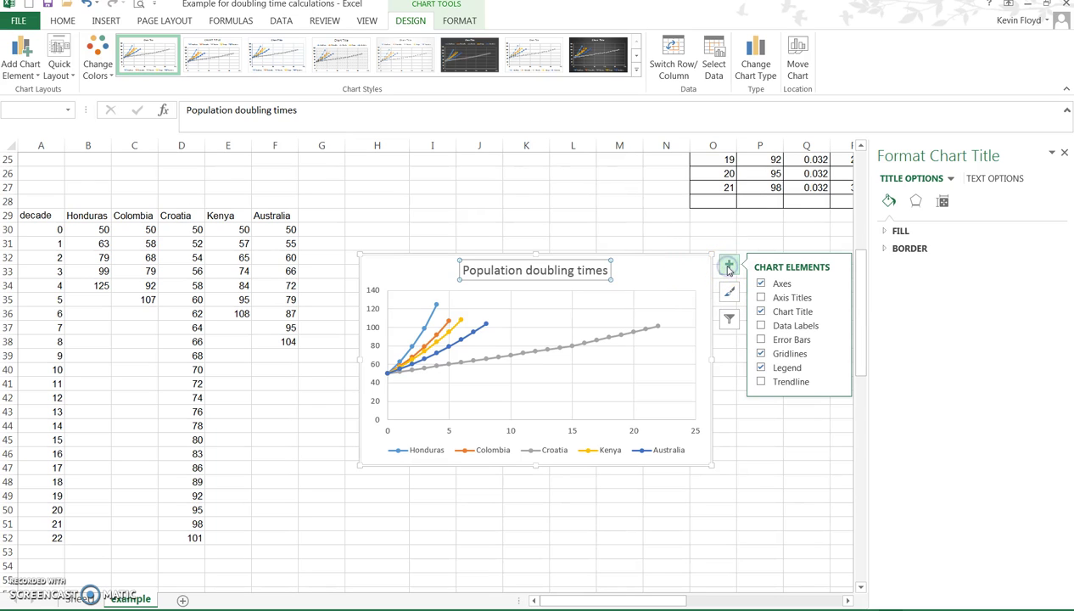
click(761, 298)
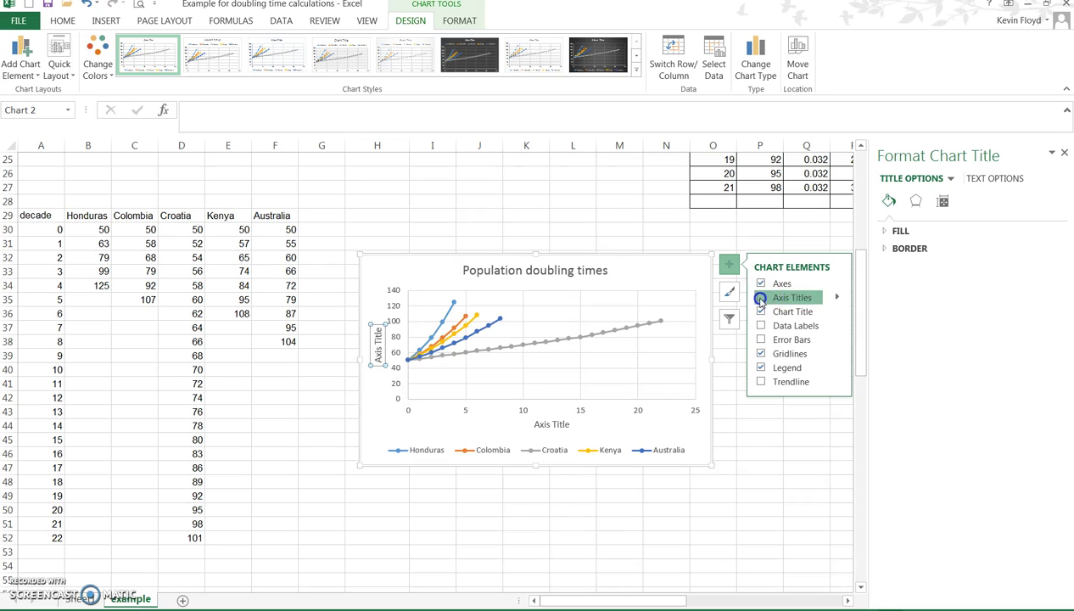
click(379, 343)
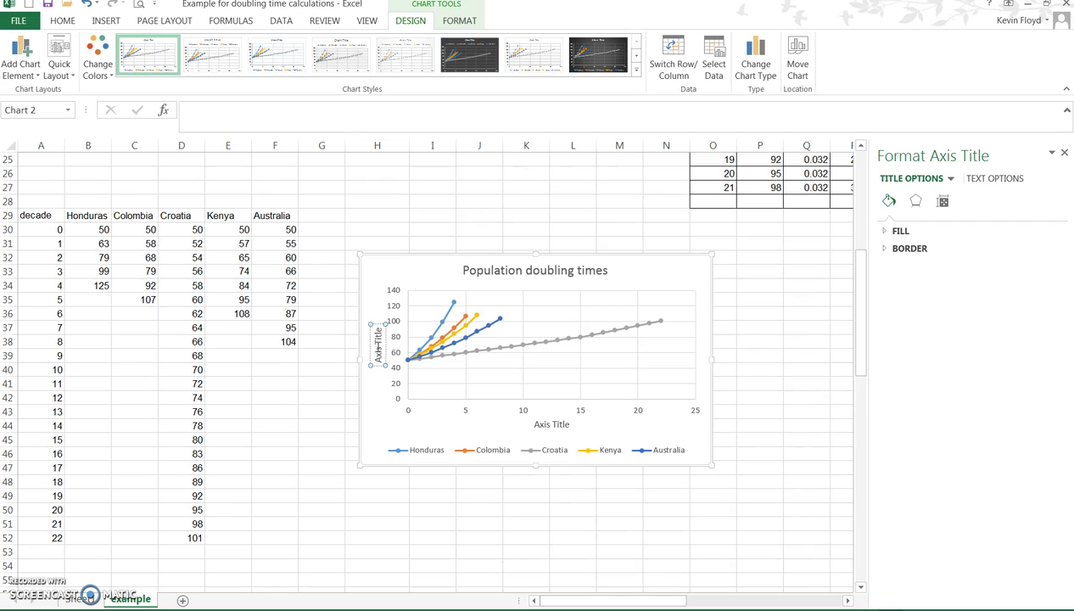
triple_click(380, 344)
text(Number of people)
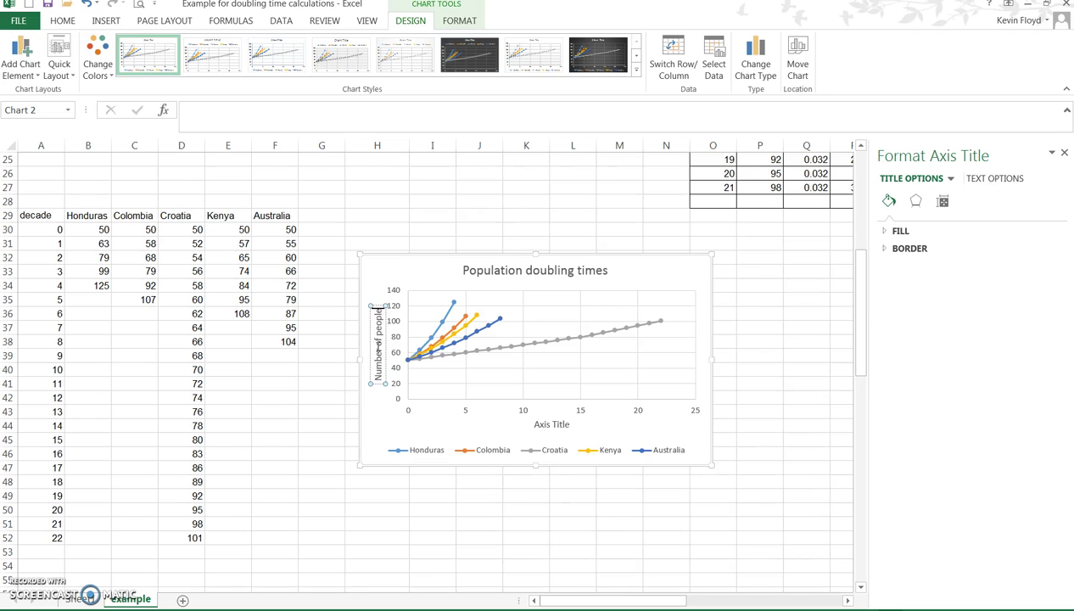
Step: Delete the chart's horizontal axis title and add a primary horizontal axis title back
click(553, 425)
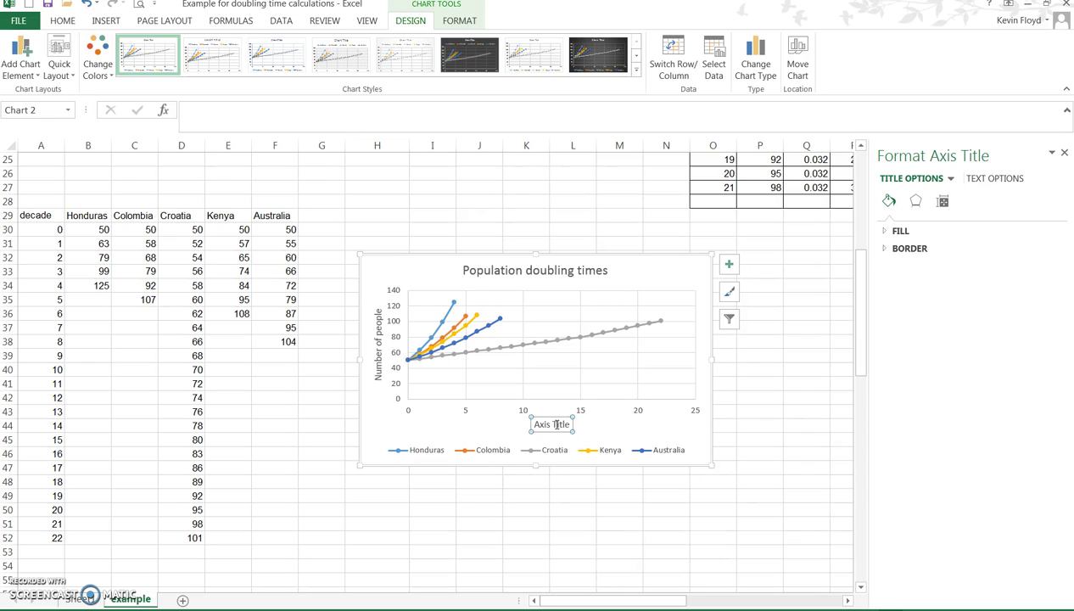
key(Delete)
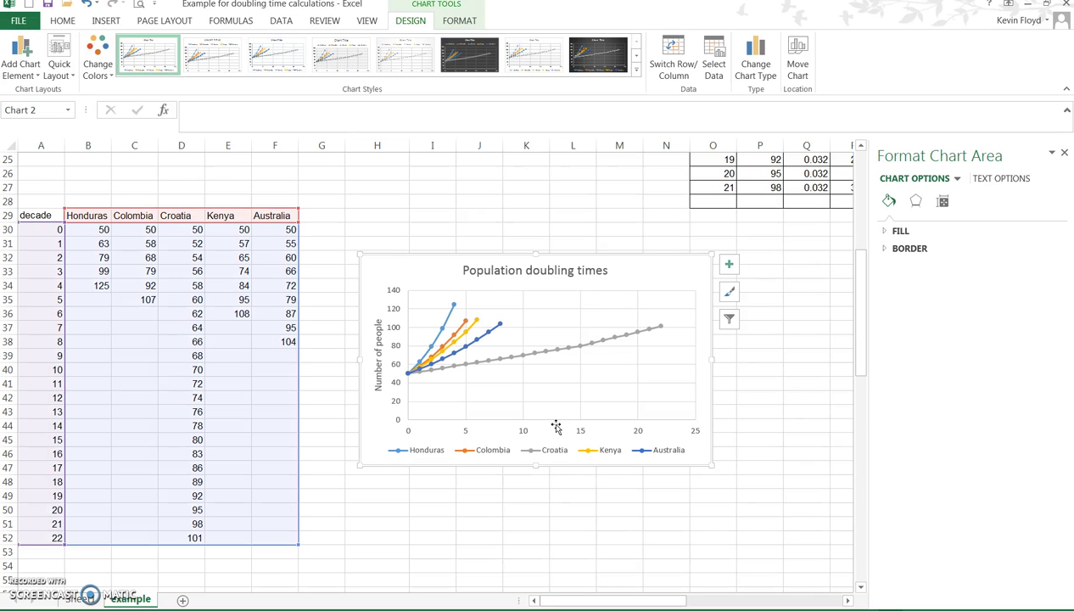
click(728, 264)
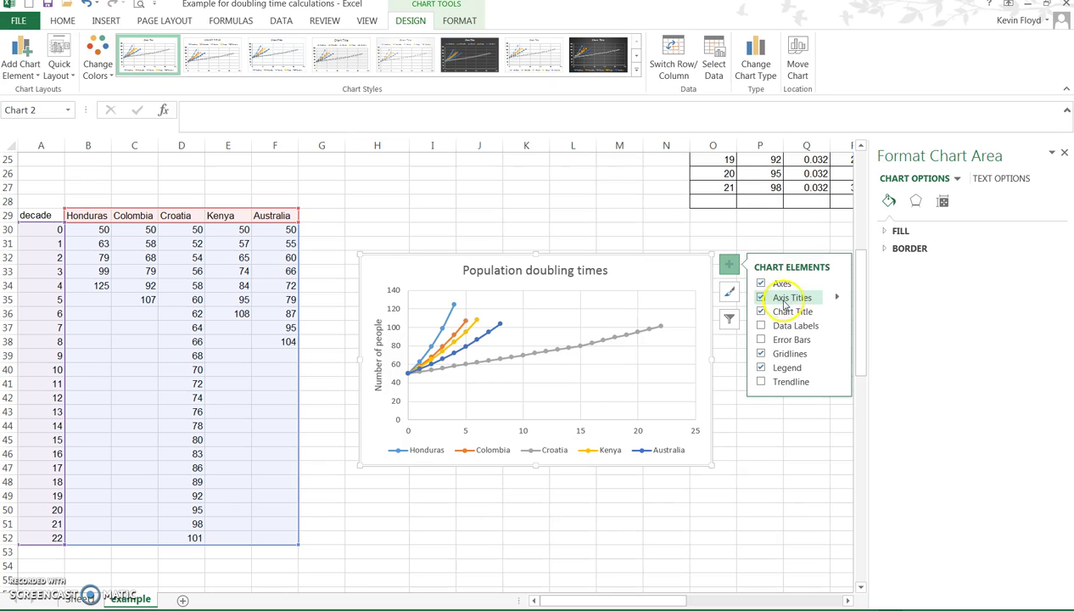
click(837, 299)
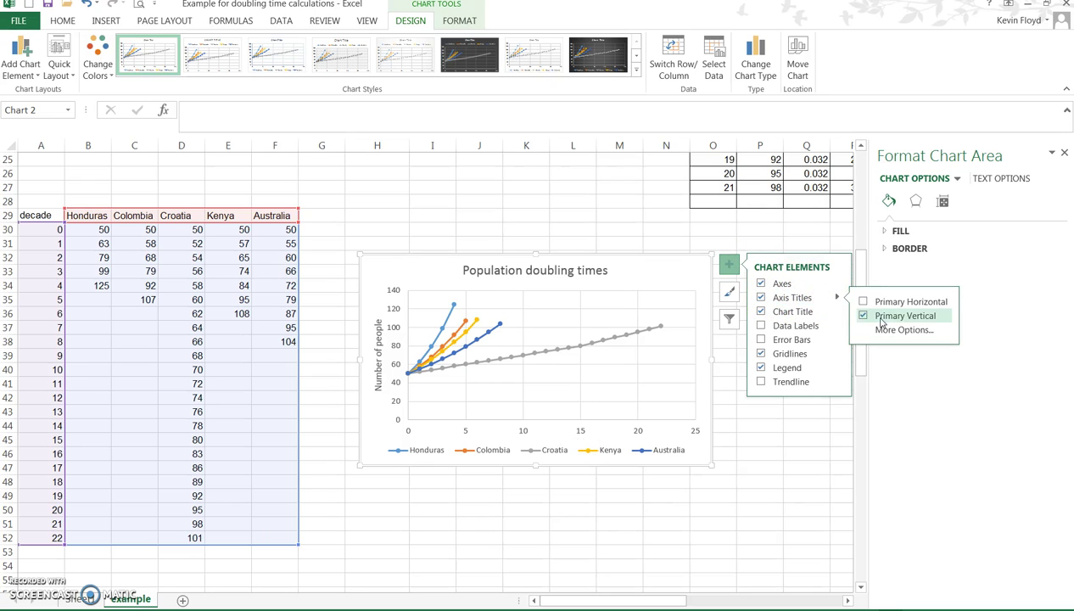
click(862, 302)
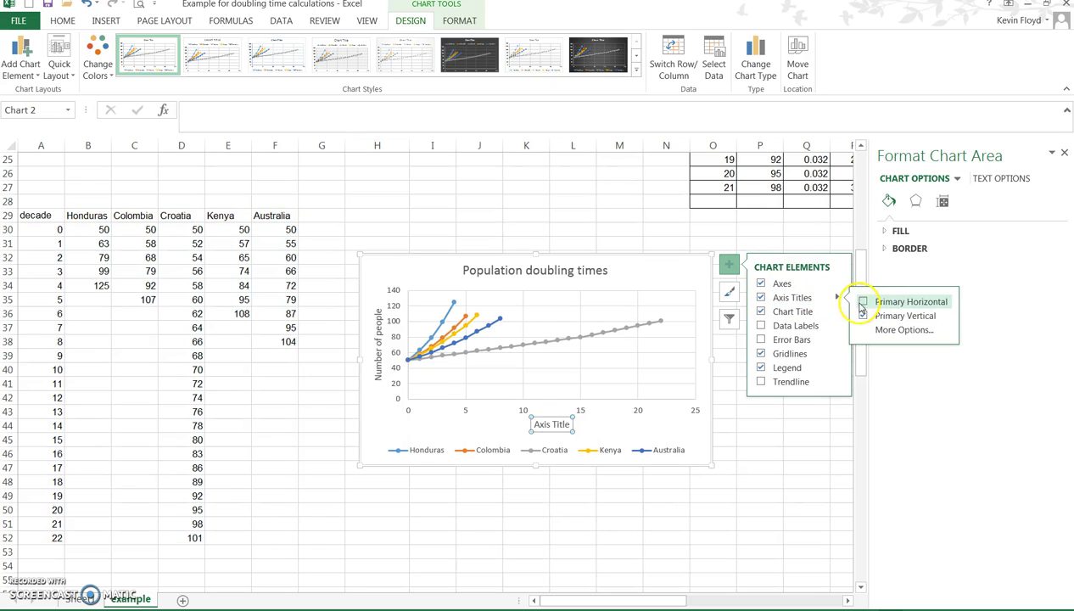
Step: Replace the placeholder text of the horizontal axis title with "Time (decades)"
click(547, 425)
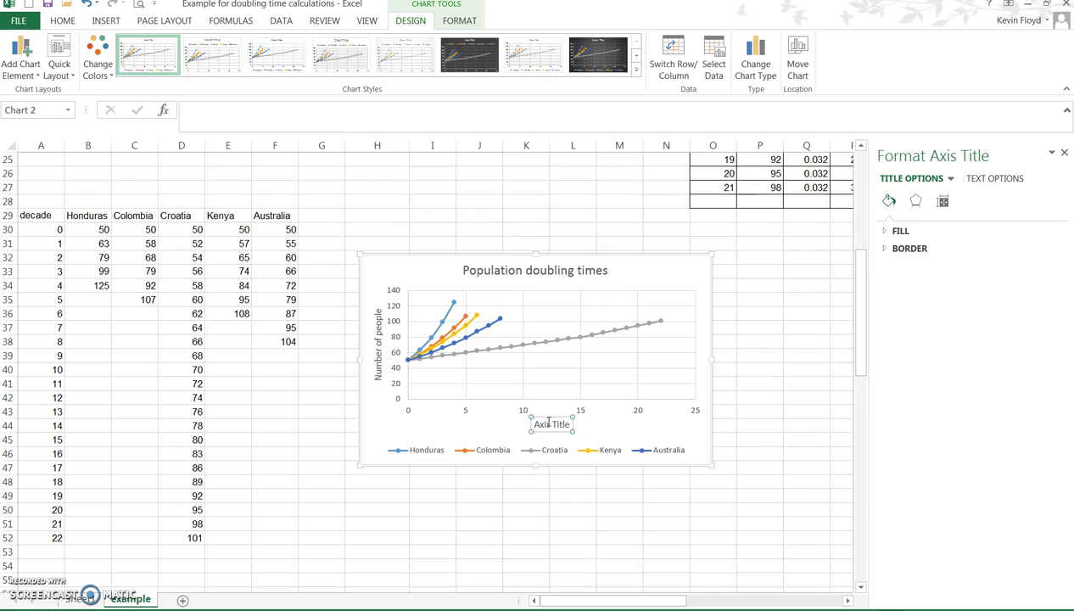
text(Time)
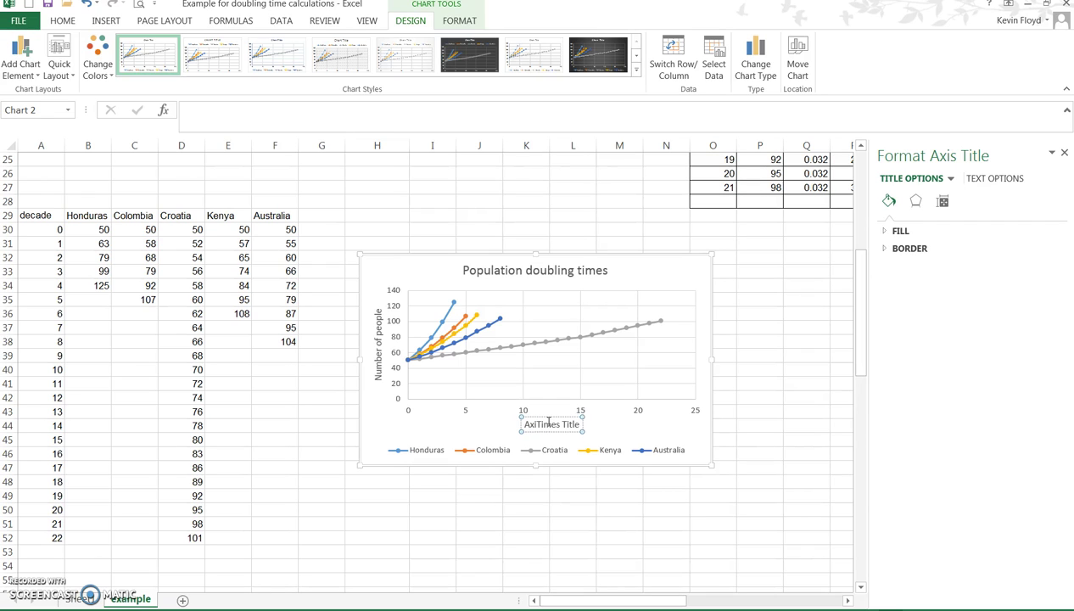
key(BackSpace)
key(BackSpace)
key(BackSpace)
key(BackSpace)
key(BackSpace)
key(BackSpace)
key(BackSpace)
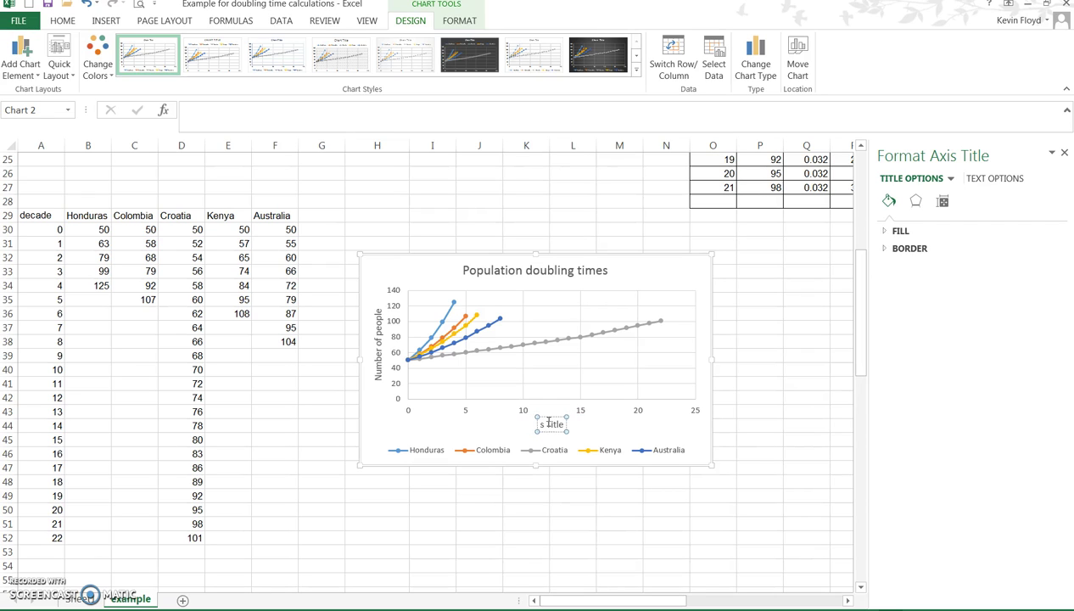
key(Delete)
key(Delete)
key(Delete)
key(Delete)
key(Delete)
key(Delete)
key(Delete)
text(Time)
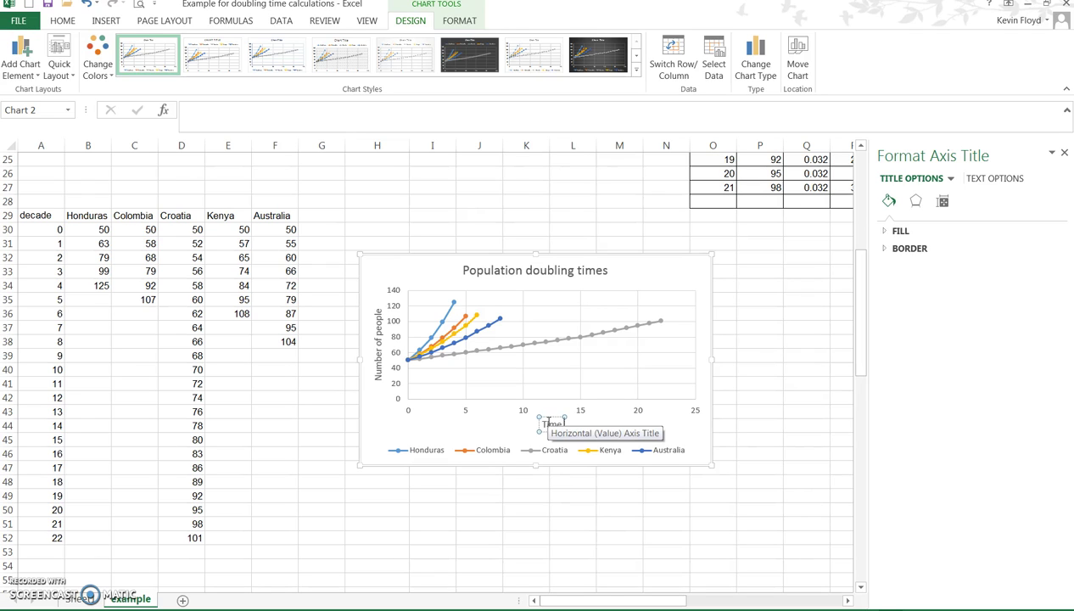
text( (decades))
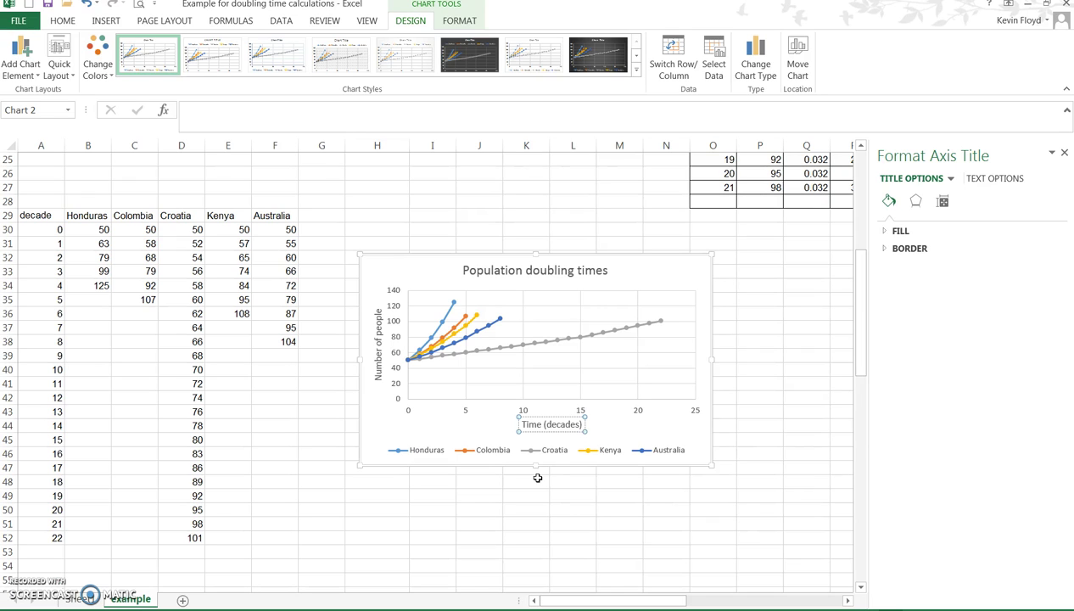
Step: Copy the whole chart into the blank Word document and switch back to the Excel workbook
click(446, 433)
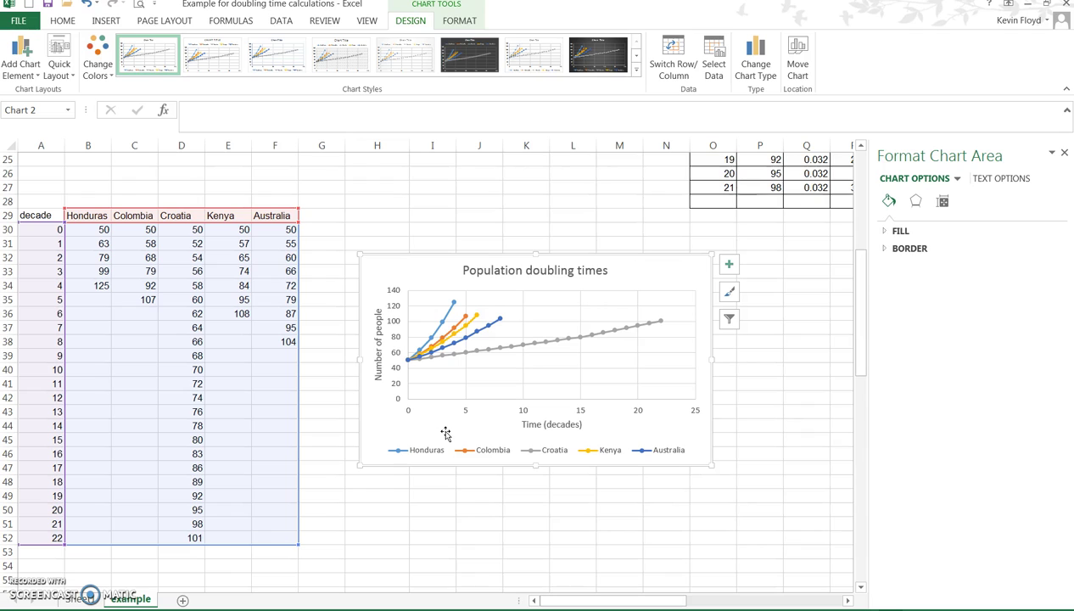
click(424, 391)
key(alt+Tab)
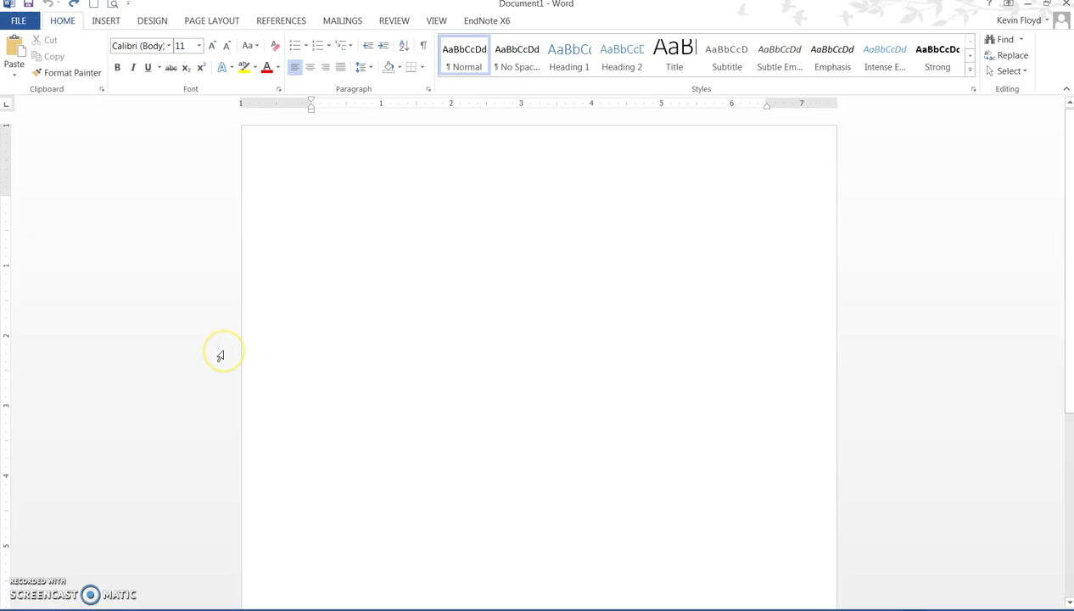
key(ctrl+v)
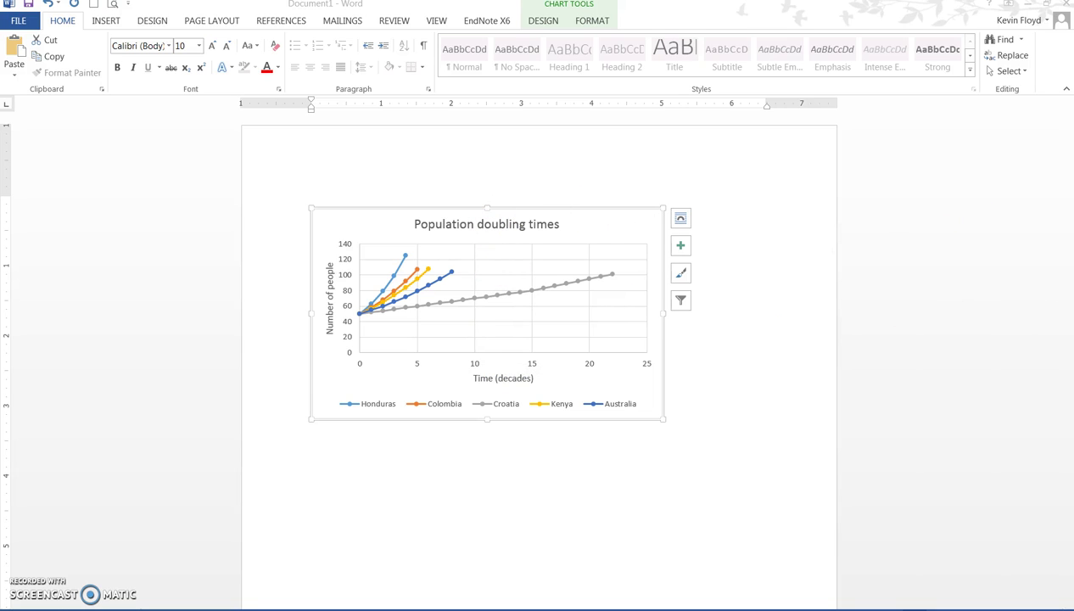
key(alt+Tab)
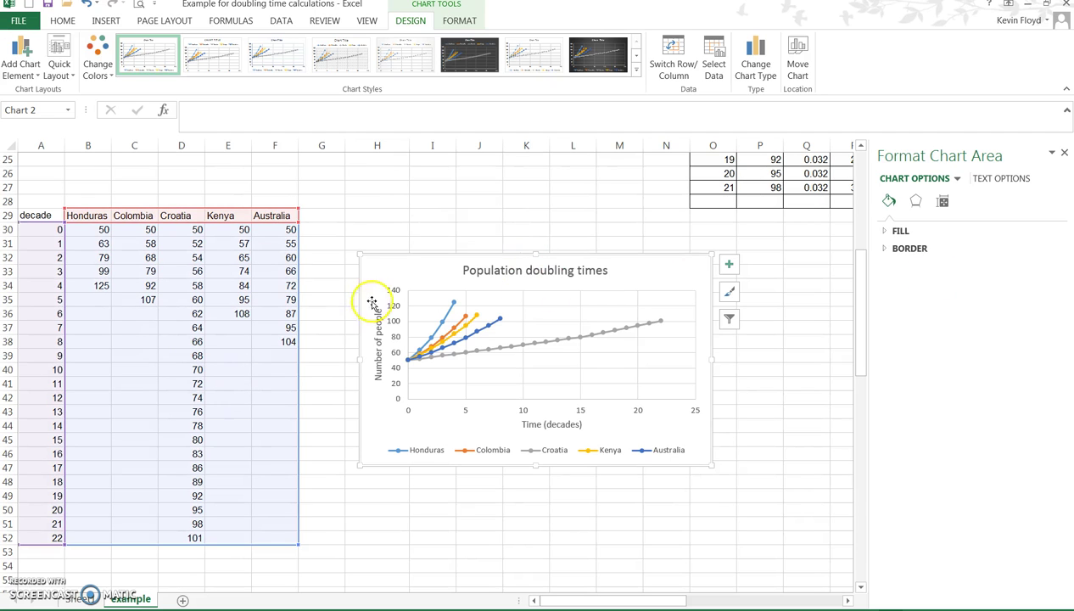